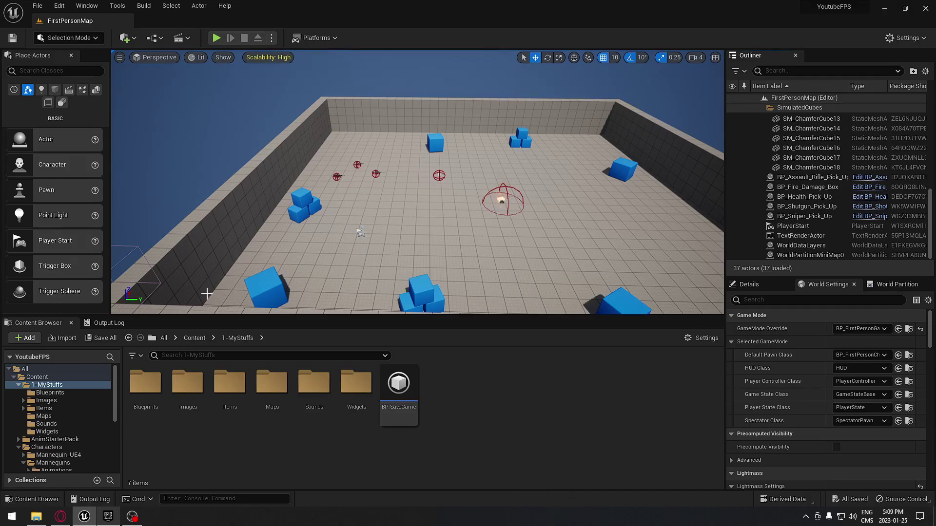
Step: Open the Blueprints folder inside 1-MyStuffs in the Content Browser
click(49, 393)
Step: Create a new folder named Characters in 1-MyStuffs and enter it
click(47, 385)
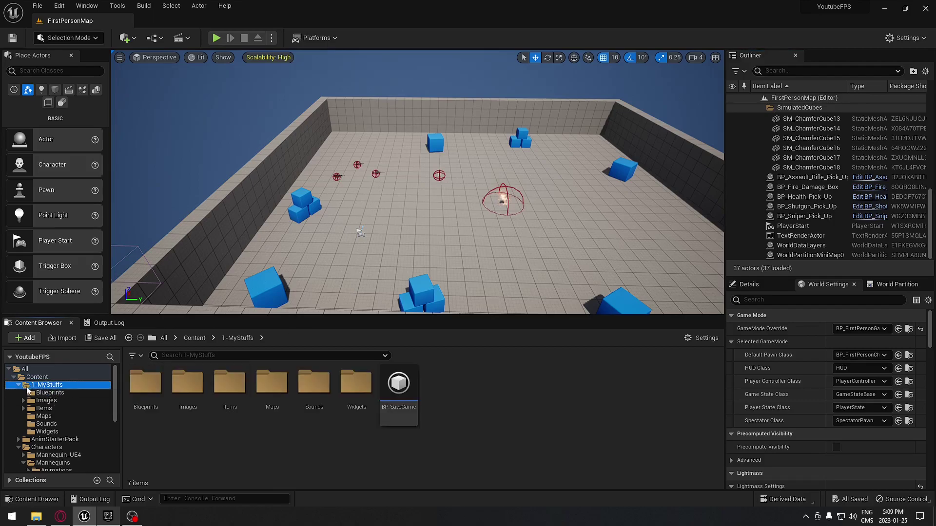
right_click(477, 425)
click(536, 129)
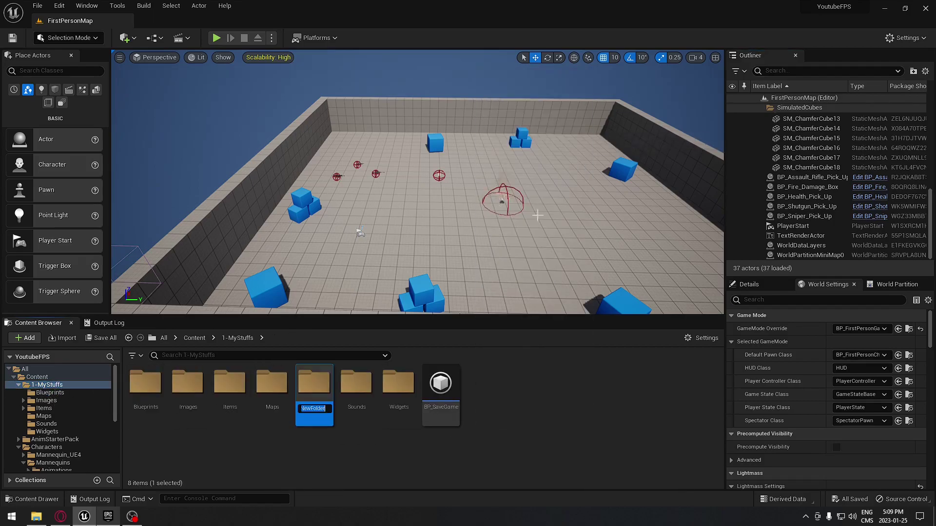
text(Characters)
key(Return)
double_click(187, 383)
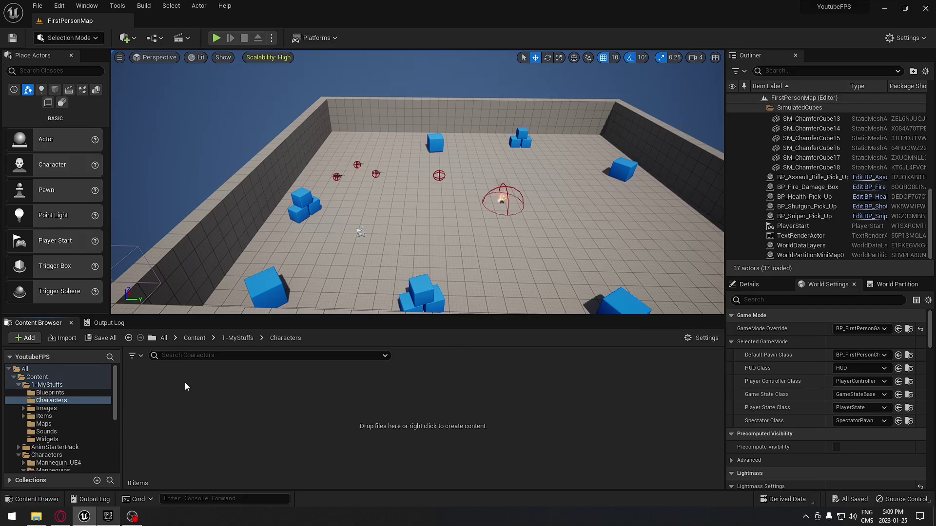
Step: Inside Characters, create an NPC folder containing a Tasks subfolder
right_click(201, 401)
click(259, 104)
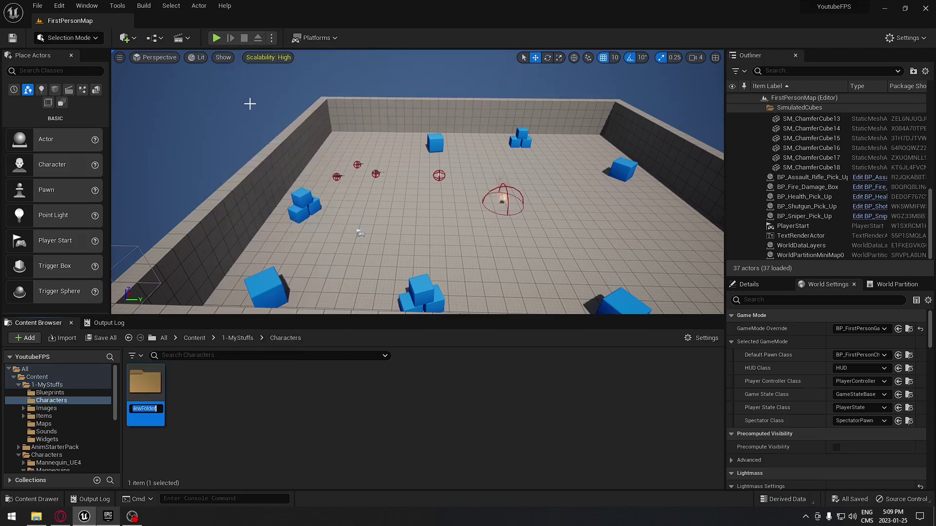
text(NPC)
key(Return)
double_click(162, 387)
right_click(178, 390)
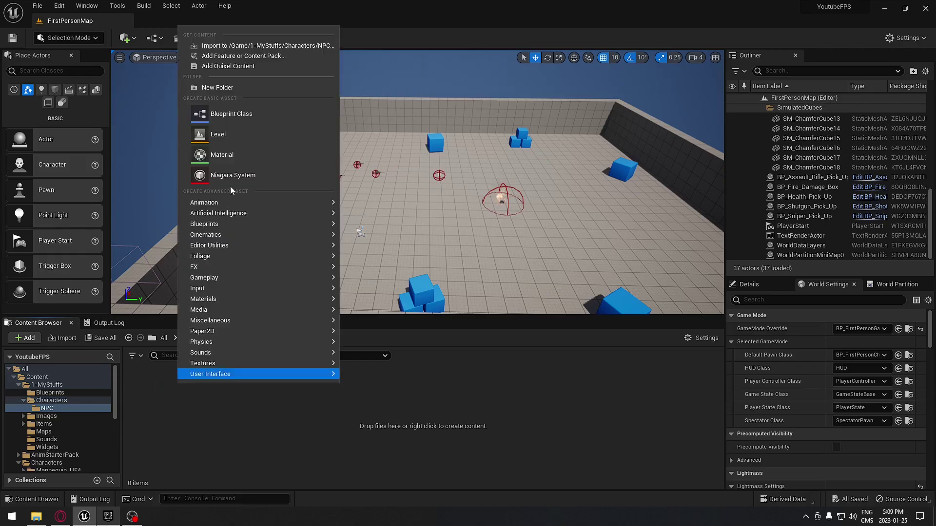
click(221, 87)
text(Tasks)
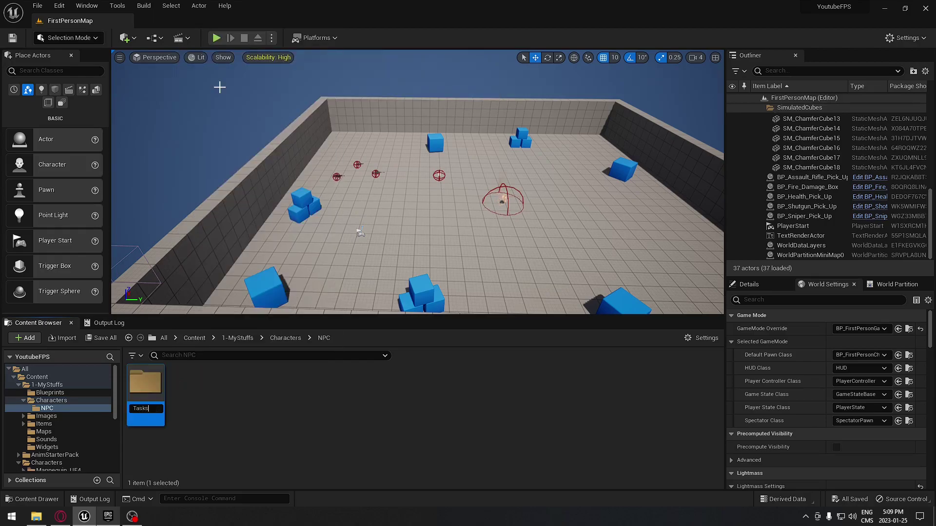
key(Return)
Step: Create a Character-based Blueprint named BP_NPC in Characters and open it
click(51, 401)
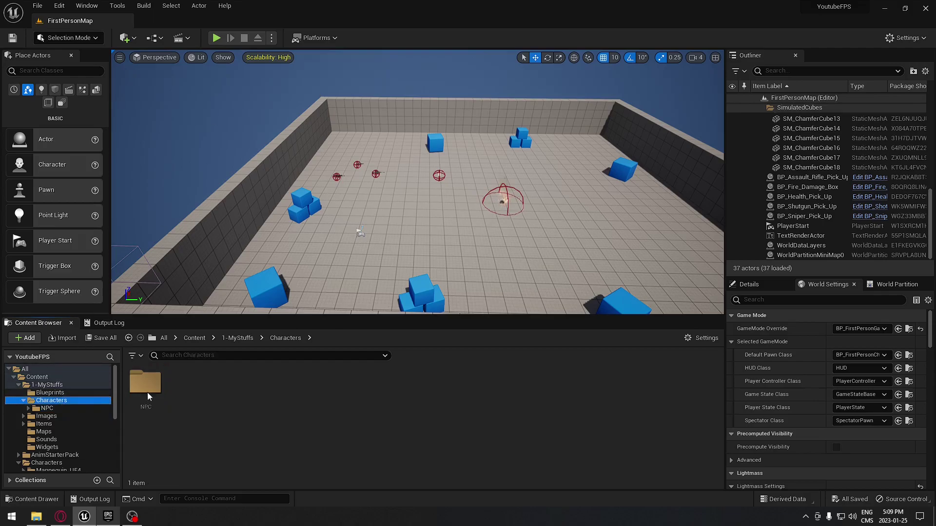
right_click(191, 407)
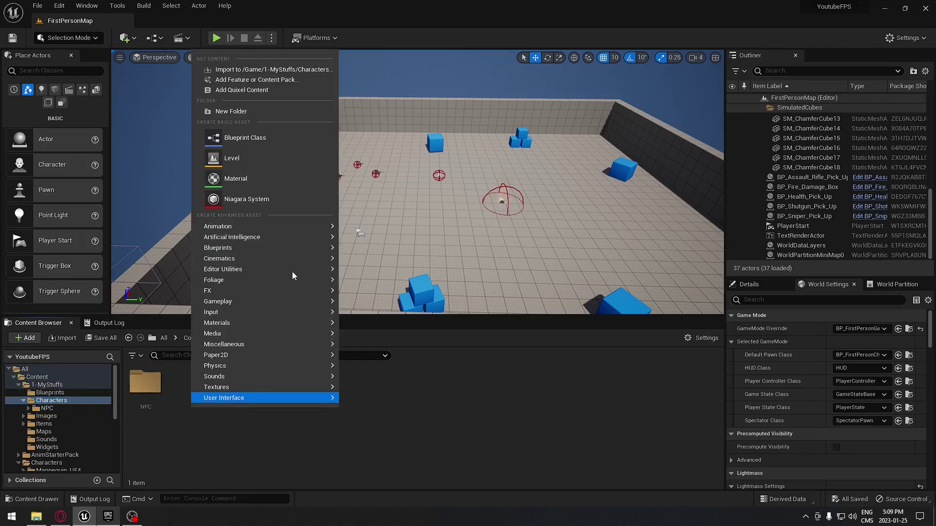
click(250, 139)
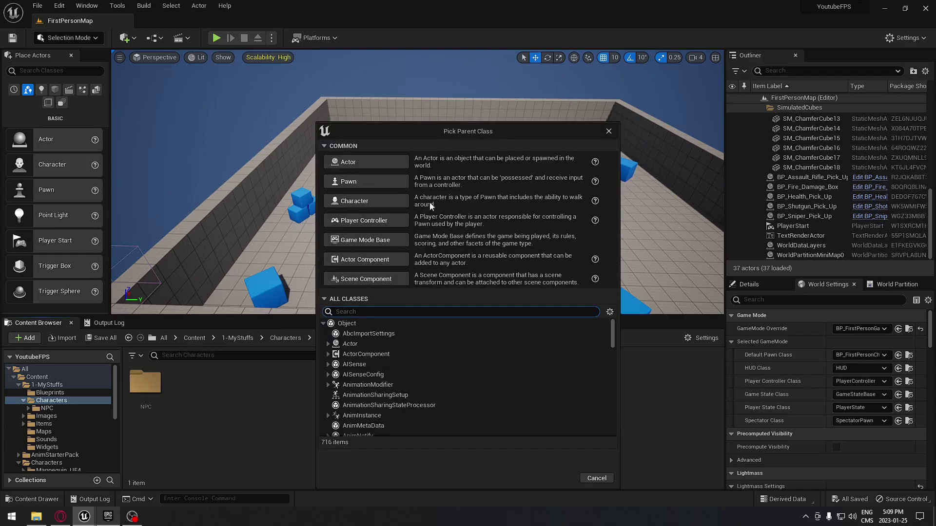
click(355, 202)
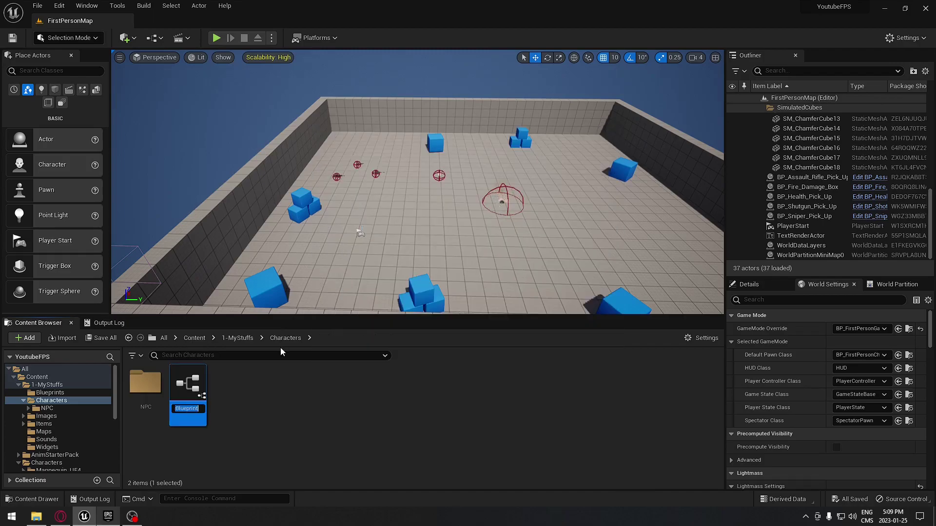
text(BP_NPC)
key(Return)
double_click(188, 387)
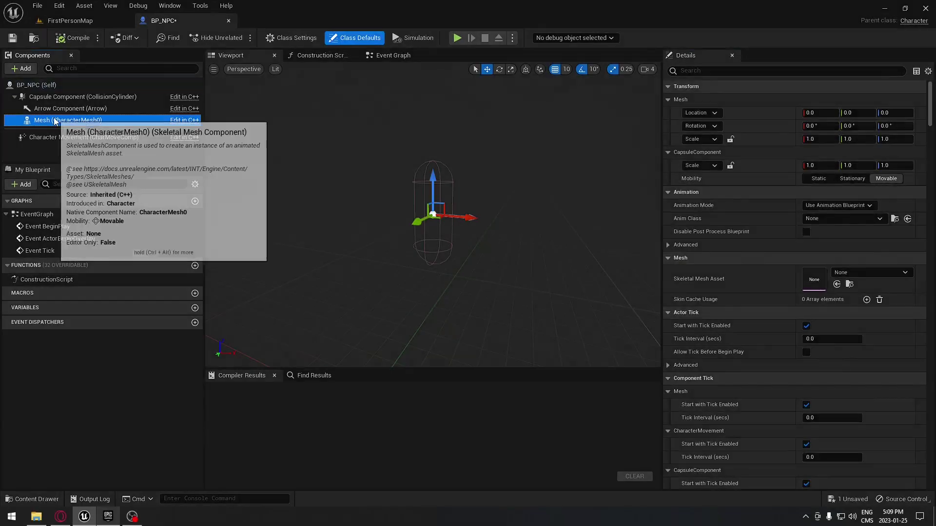
Step: Assign SKM_Manny to the Mesh, lower it to Z -90 and rotate it -90 degrees
click(68, 120)
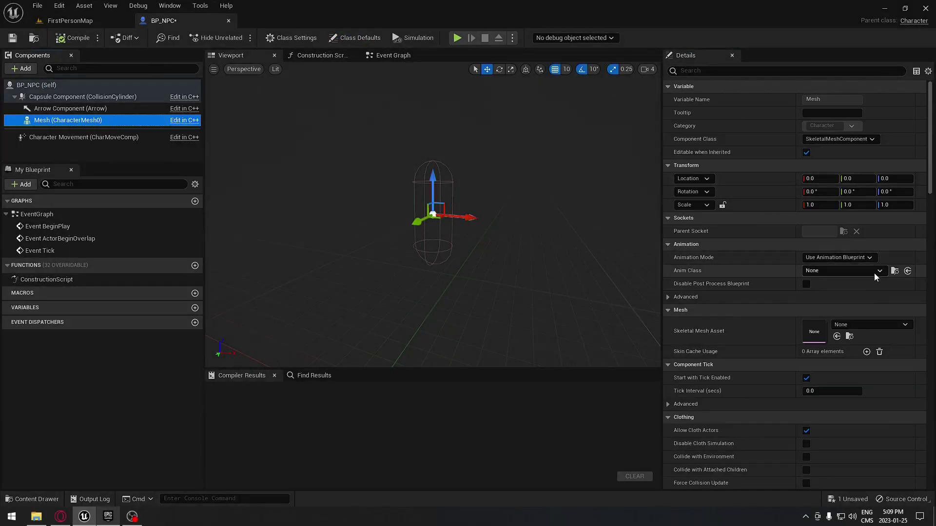
click(886, 326)
text(mann)
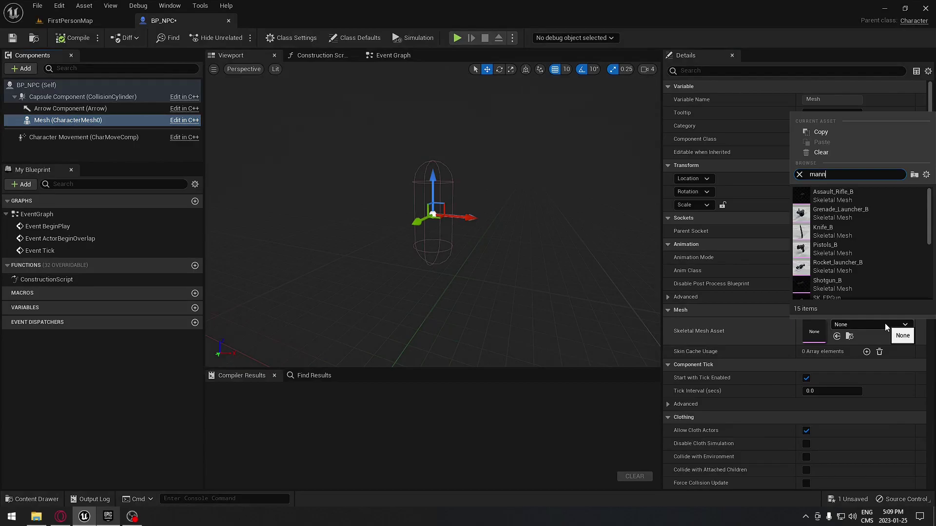
text(y)
click(818, 205)
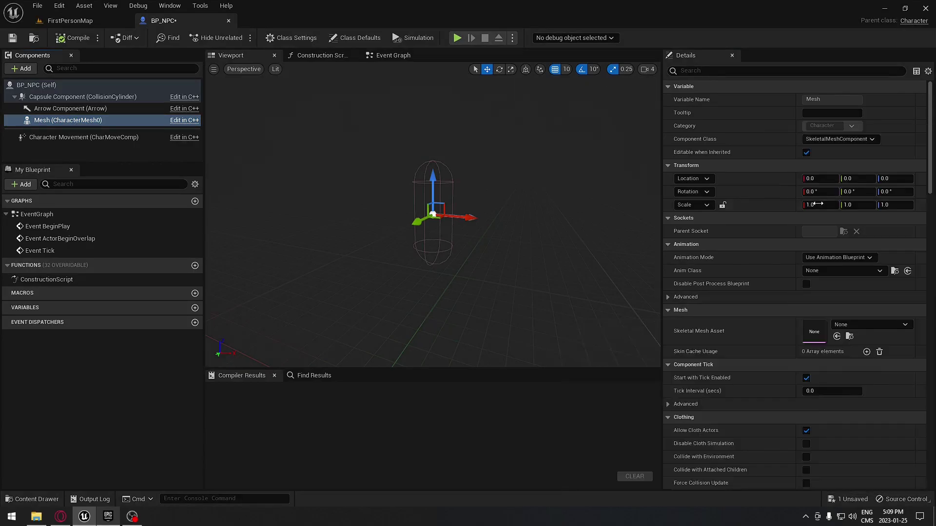
drag(433, 175, 436, 234)
key(e)
drag(480, 273, 486, 329)
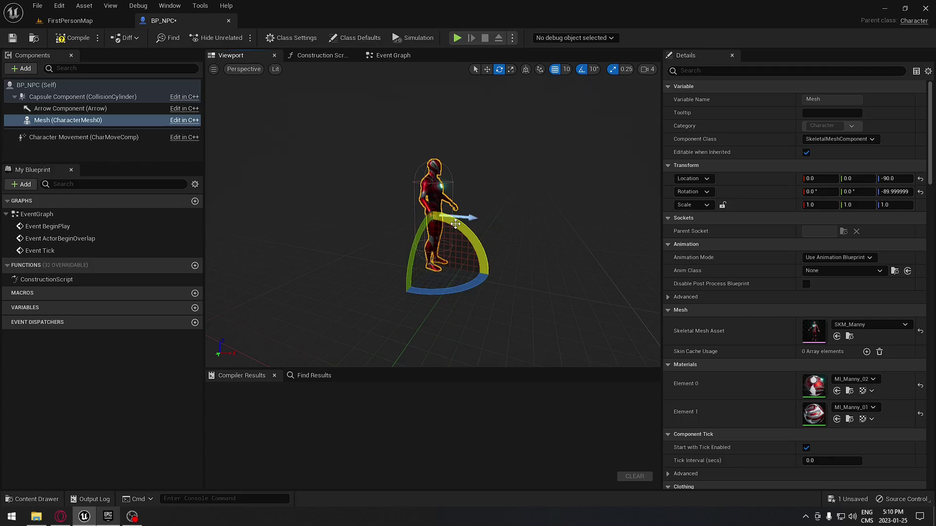
Step: Look at the Add Feature or Content Pack dialog from the content drawer, then cancel it
click(33, 507)
click(39, 321)
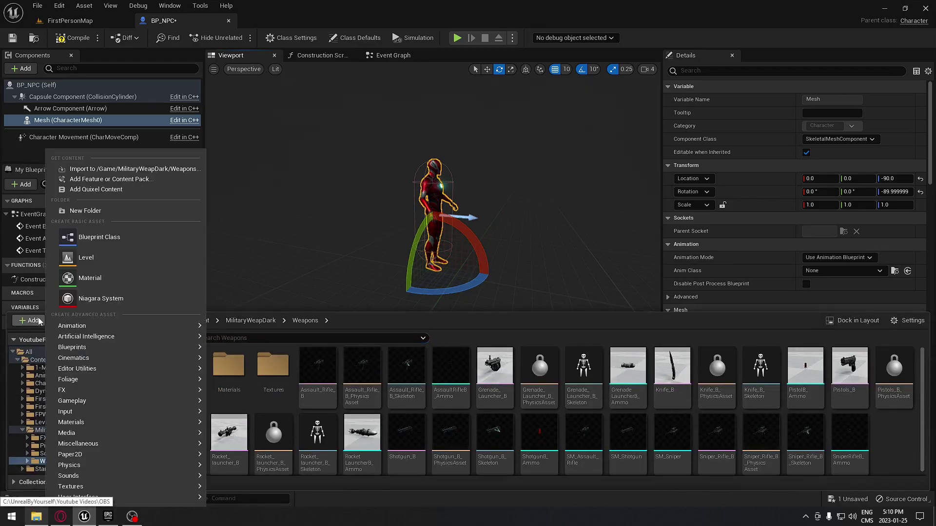
click(117, 181)
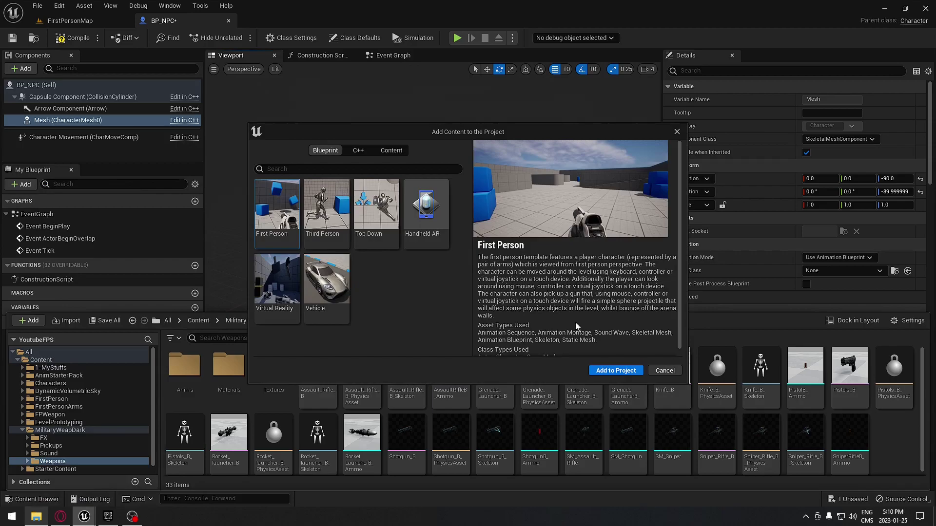
click(665, 371)
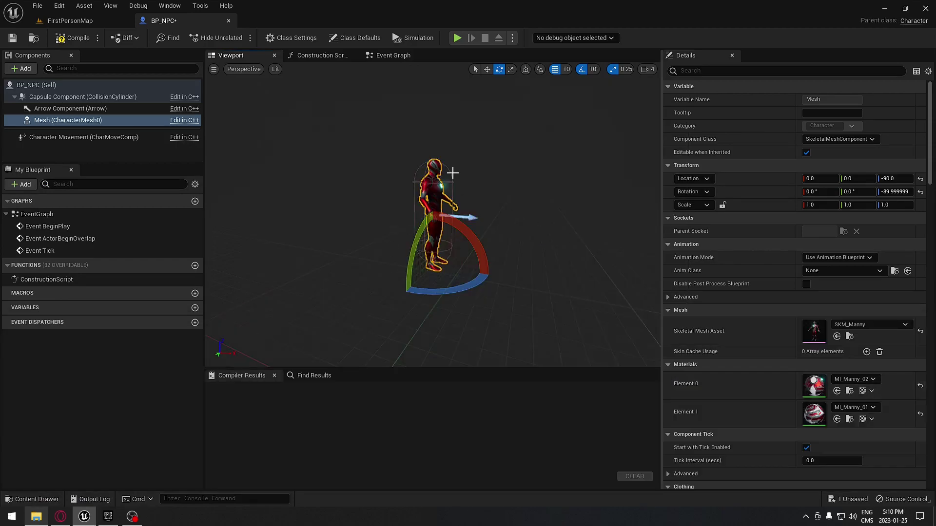
click(876, 271)
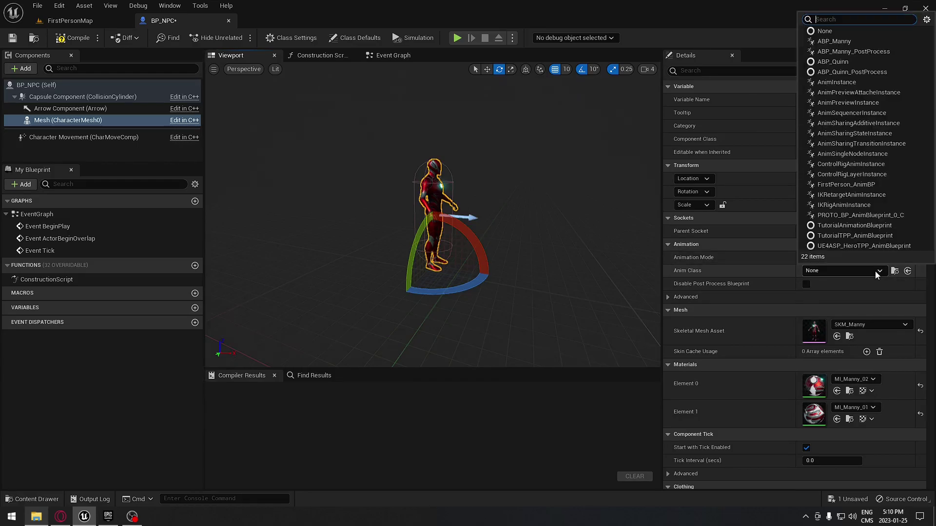
Step: Set the mesh's Anim Class to ABP_Manny and briefly inspect the MI_Manny_02 material instance
click(848, 43)
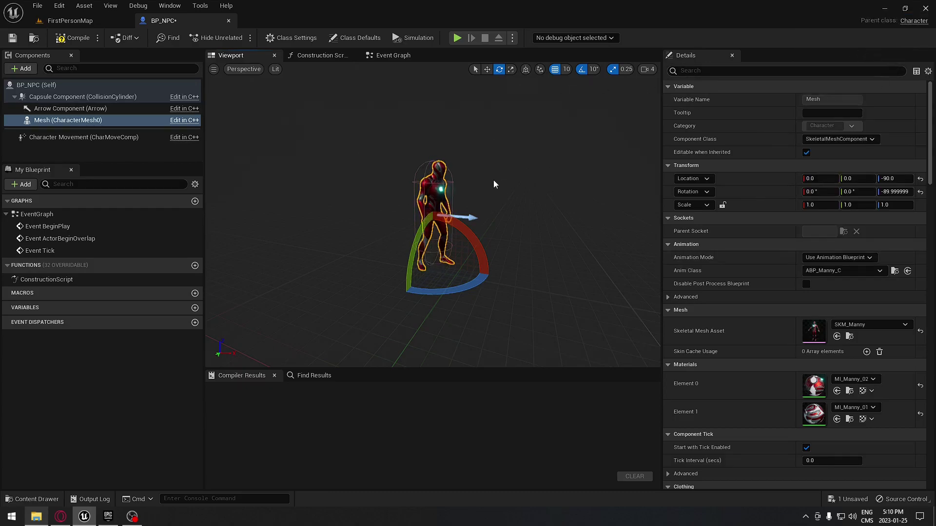
drag(521, 264, 517, 207)
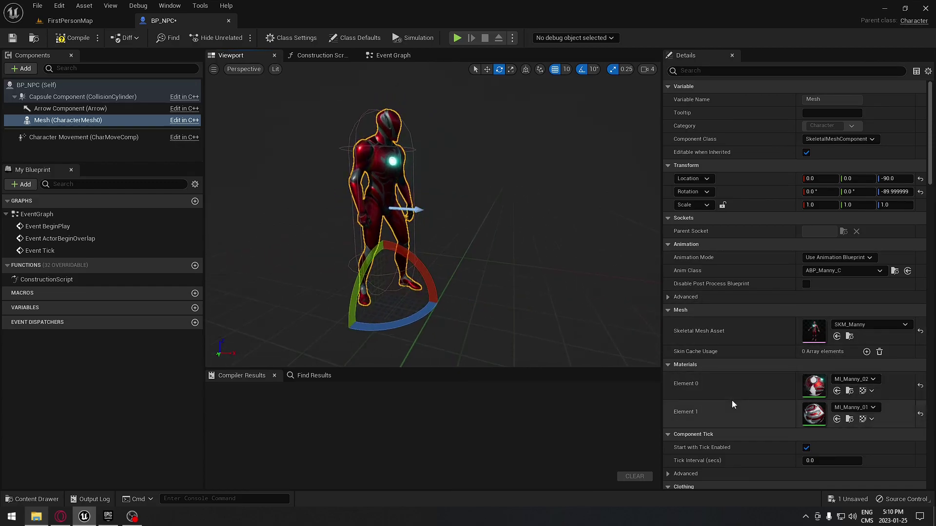
double_click(815, 384)
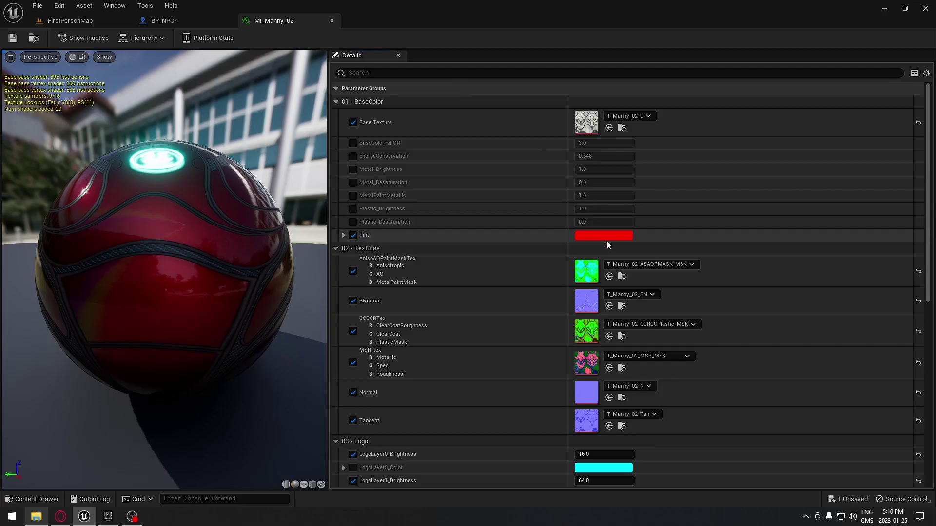
click(332, 21)
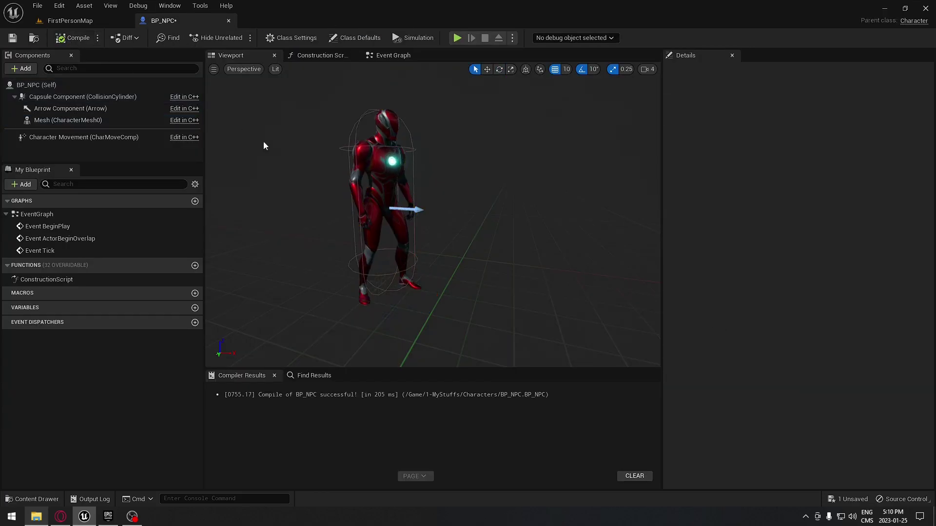
Step: Enable Use Controller Desired Rotation in BP_NPC's class defaults and compile
click(401, 161)
key(e)
right_drag(526, 199, 526, 198)
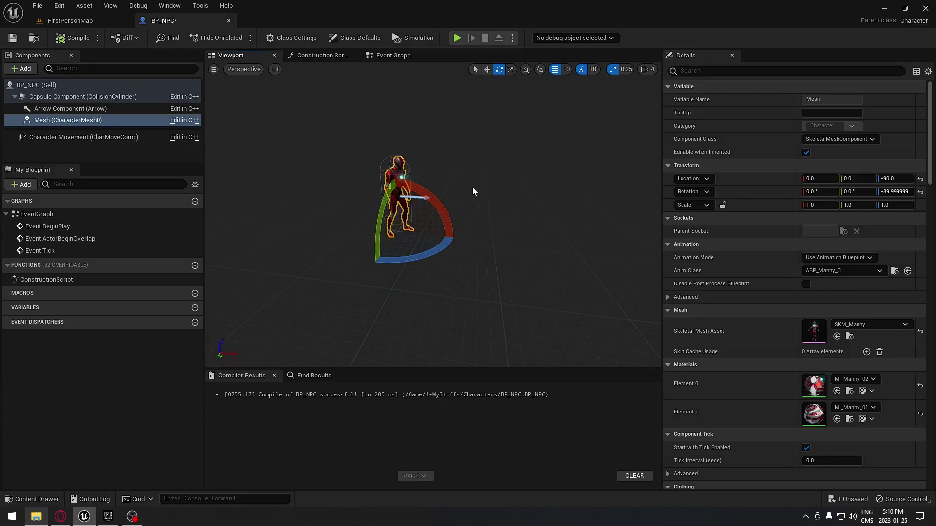
click(756, 71)
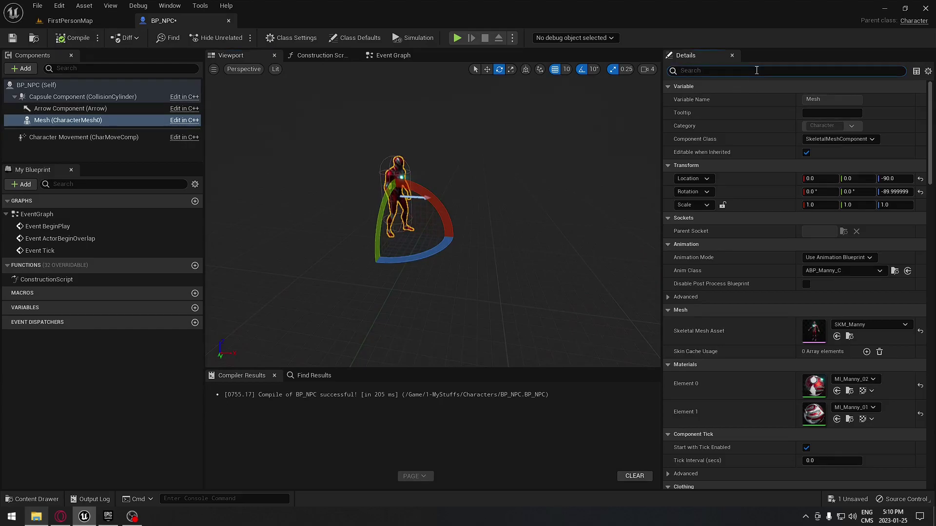
text(ro)
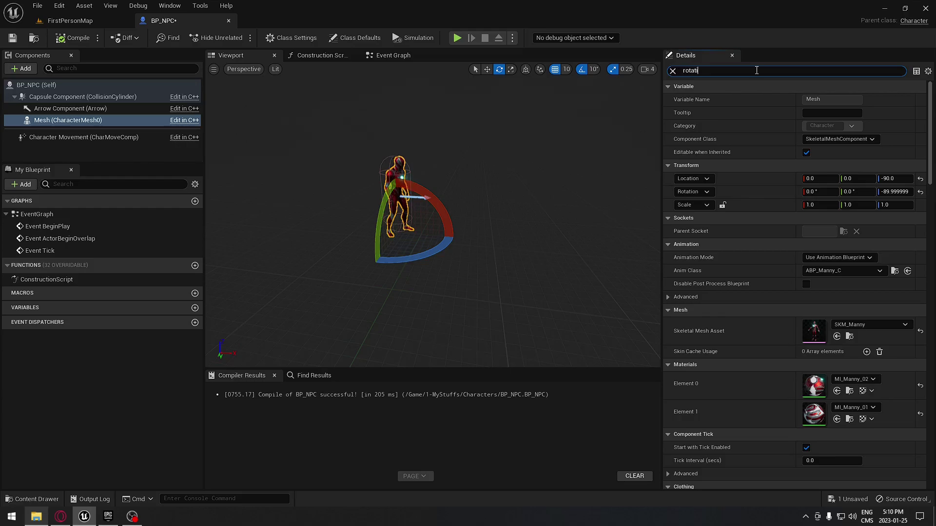
click(48, 86)
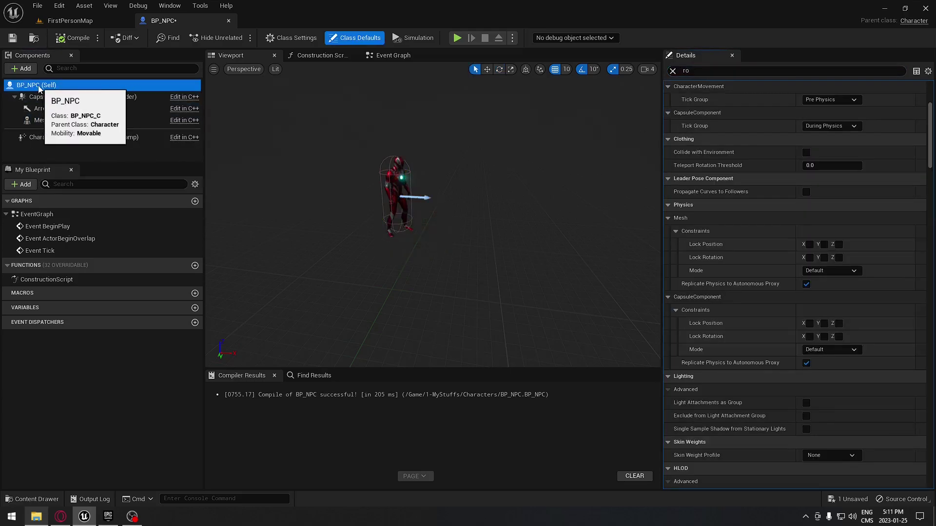
click(732, 74)
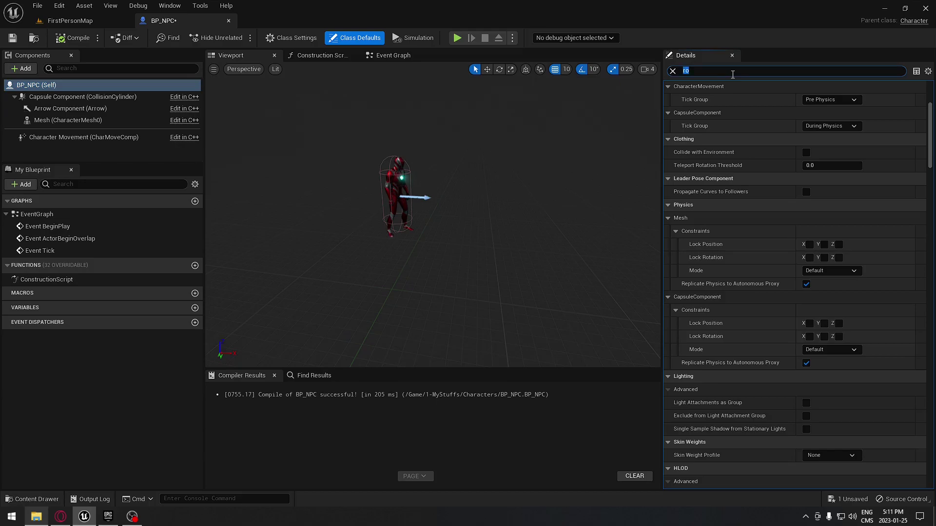
text(rotation)
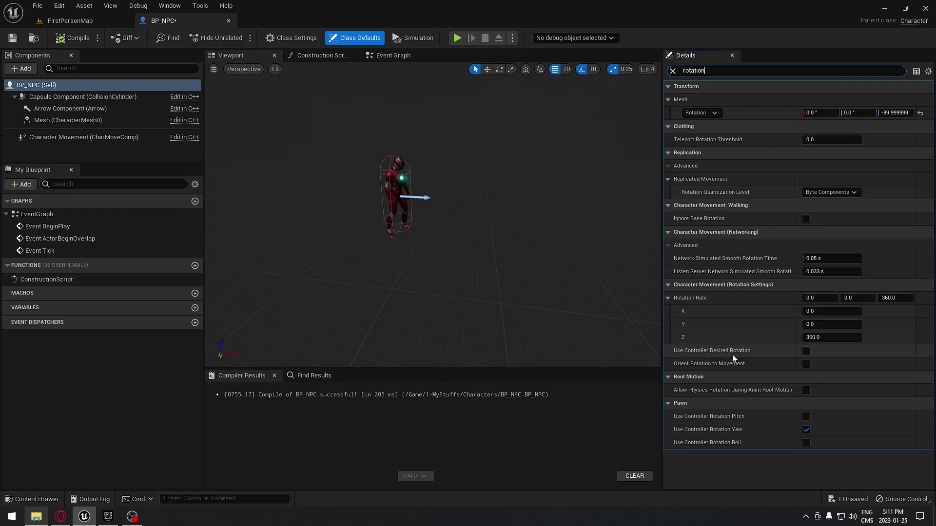
click(806, 351)
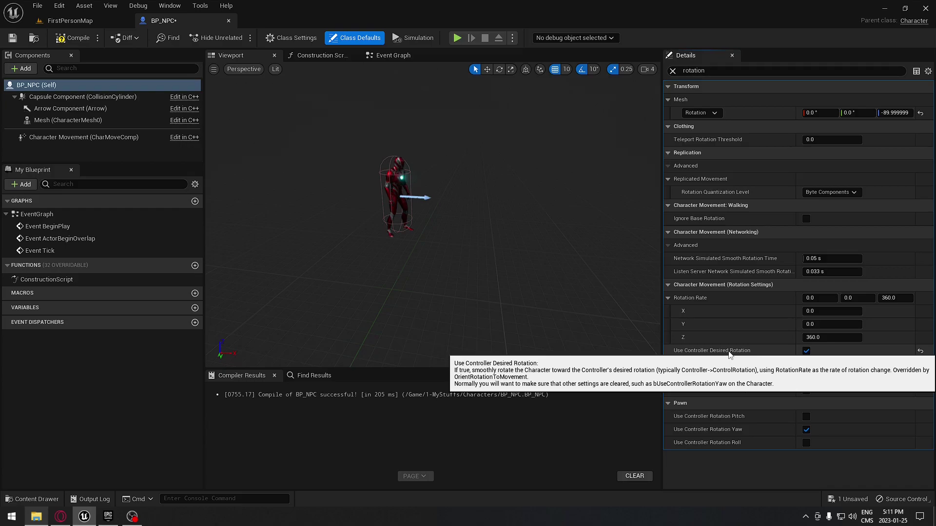
click(76, 40)
Step: Turn off Use Controller Rotation Yaw, recompile with F7, and return to FirstPersonMap
click(73, 137)
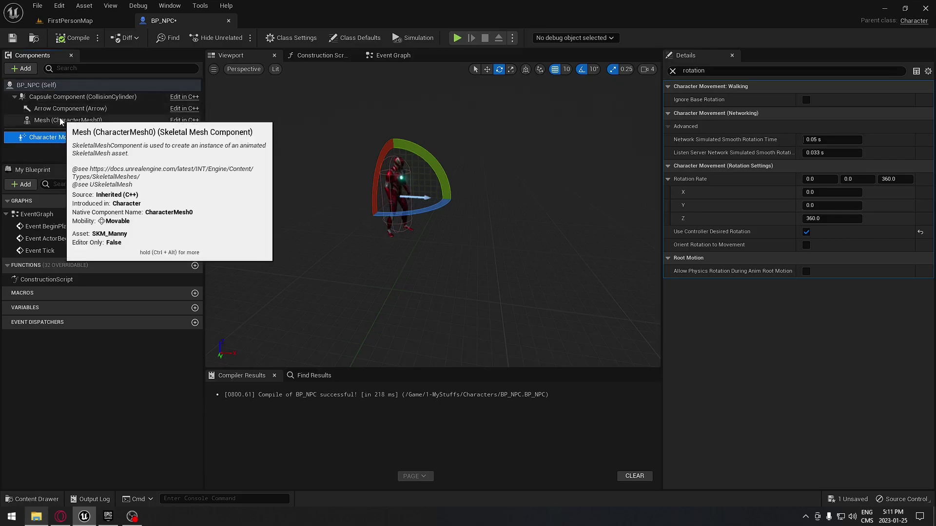
click(39, 84)
double_click(696, 71)
text(yaw)
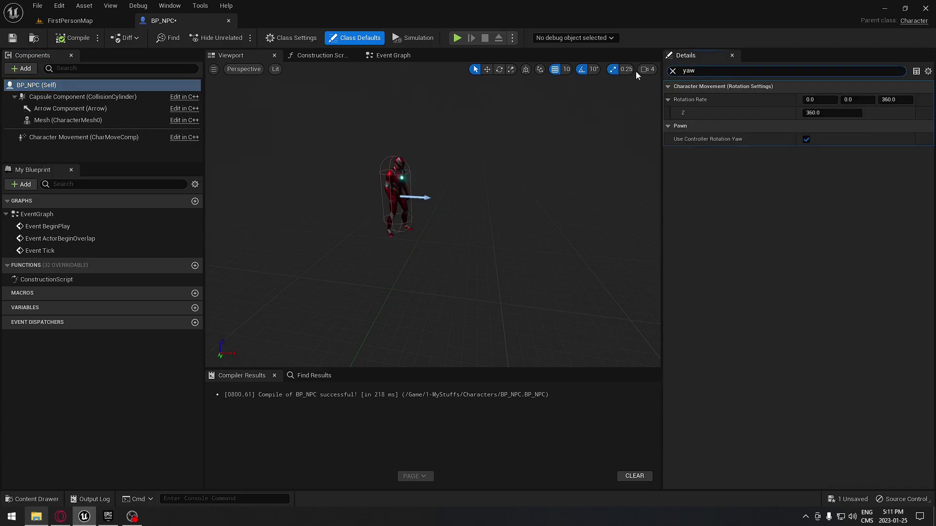
click(807, 140)
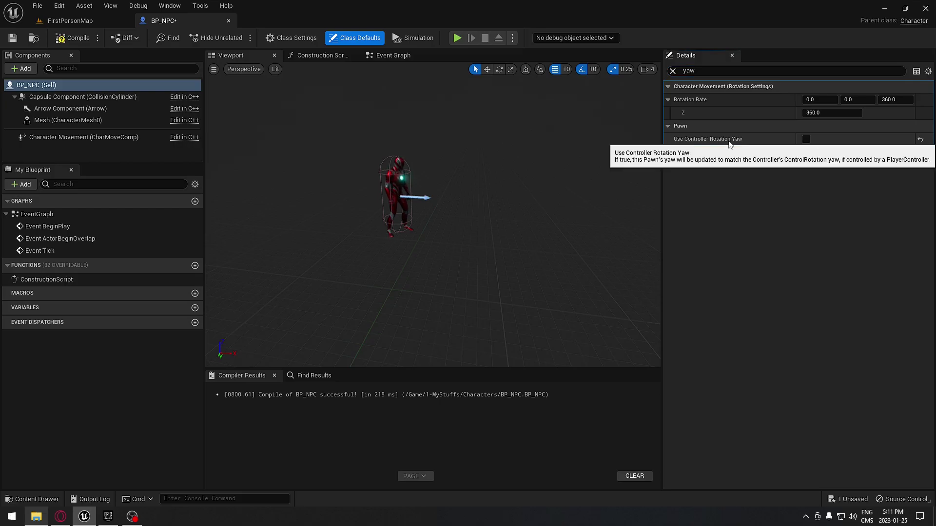
key(F7)
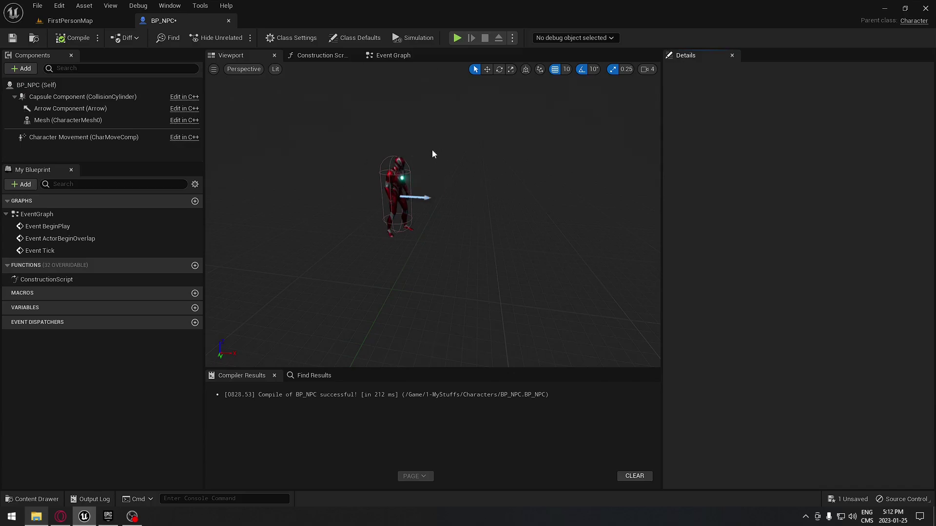
click(86, 21)
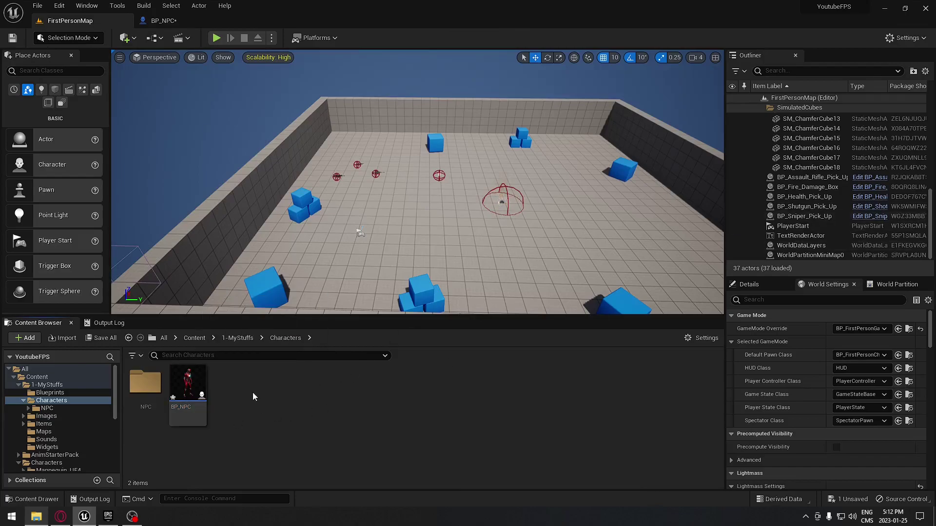
Step: Create an AIController-based Blueprint named AI_NPC in Characters and open it
right_click(247, 401)
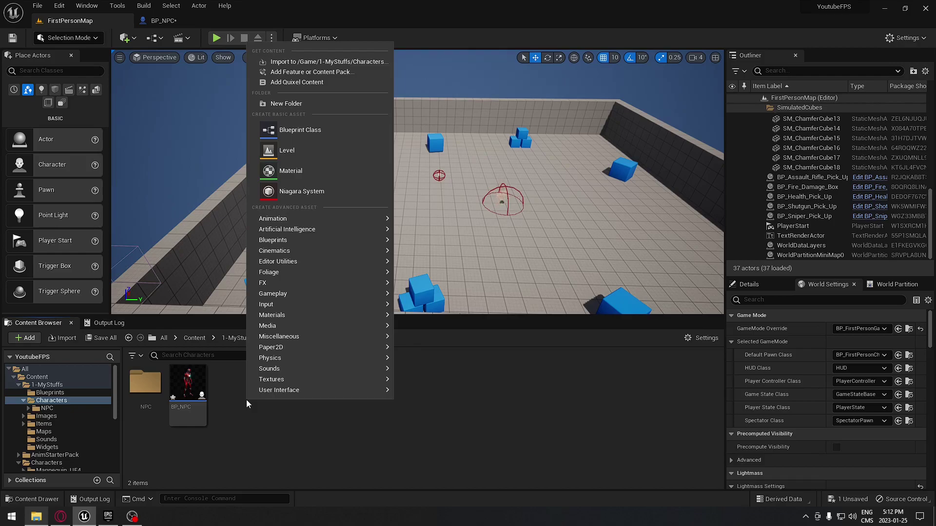
click(304, 130)
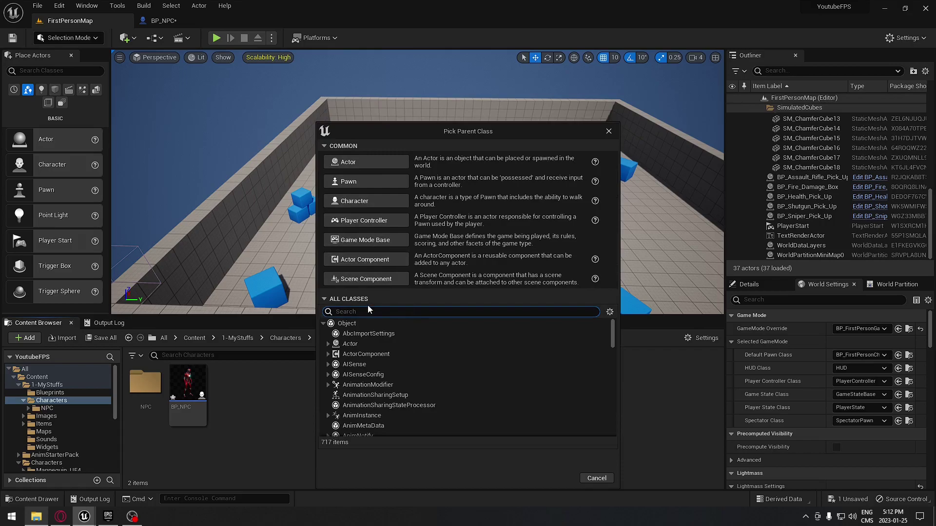
text(AI)
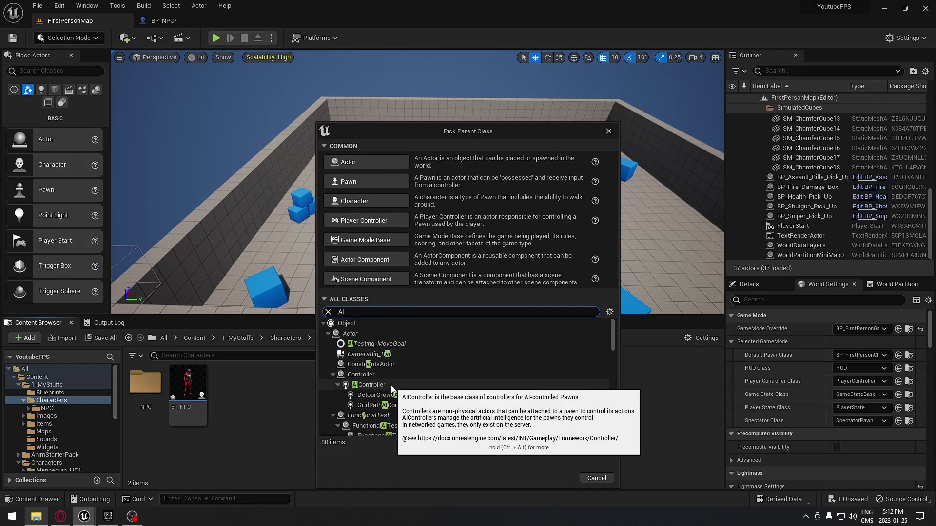
click(374, 388)
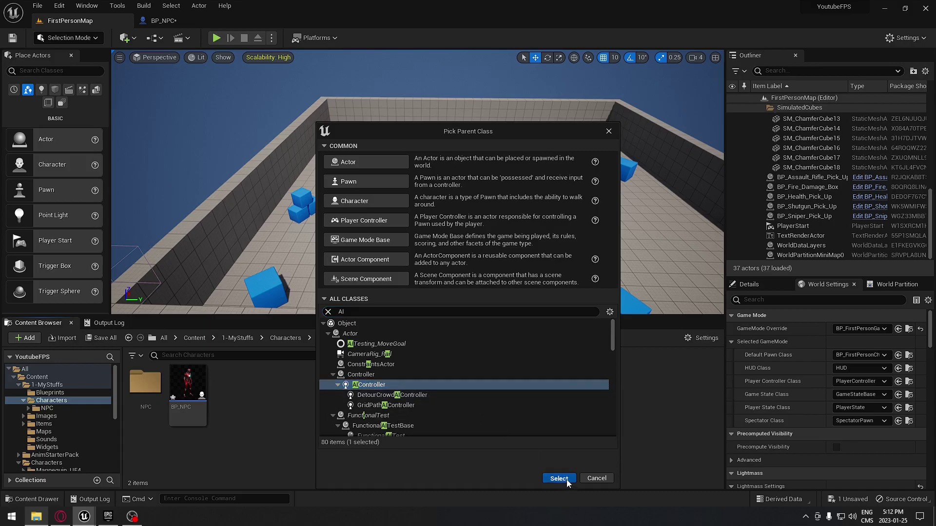
click(566, 480)
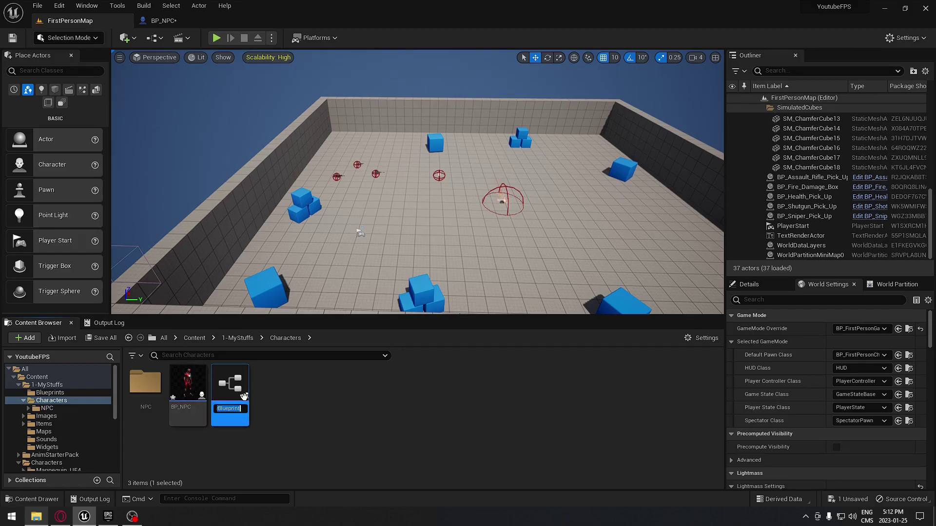
text(AI_NPC)
key(Return)
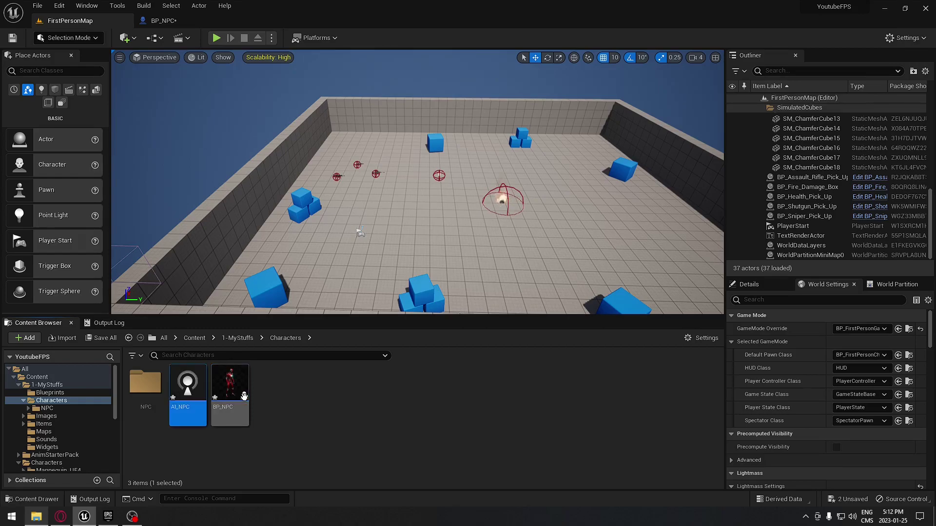
double_click(176, 394)
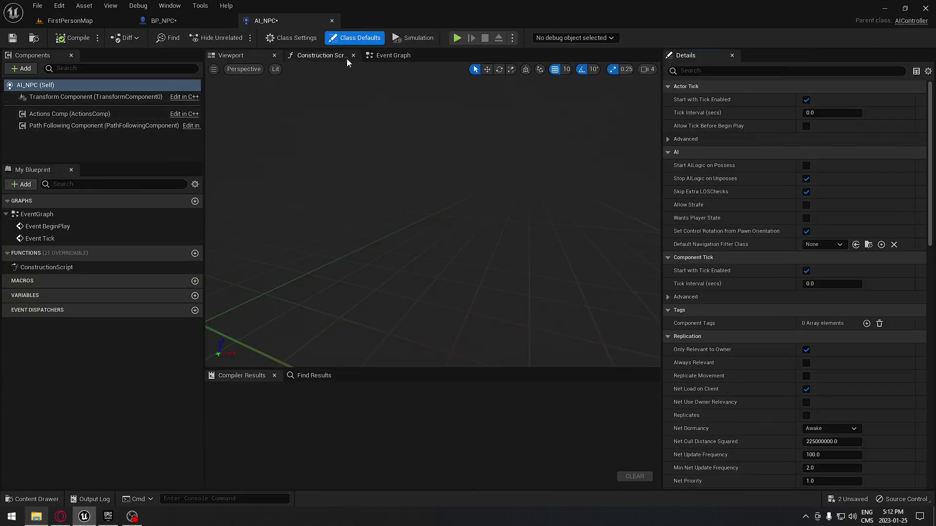
Step: In AI_NPC's Event Graph, connect Event BeginPlay to a new Run Behavior Tree node
click(400, 56)
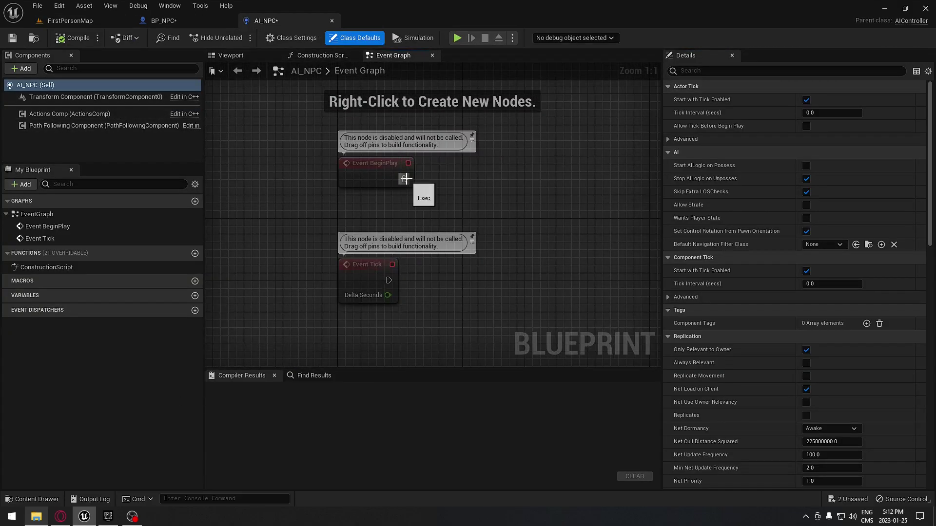
drag(405, 179, 526, 180)
text(run)
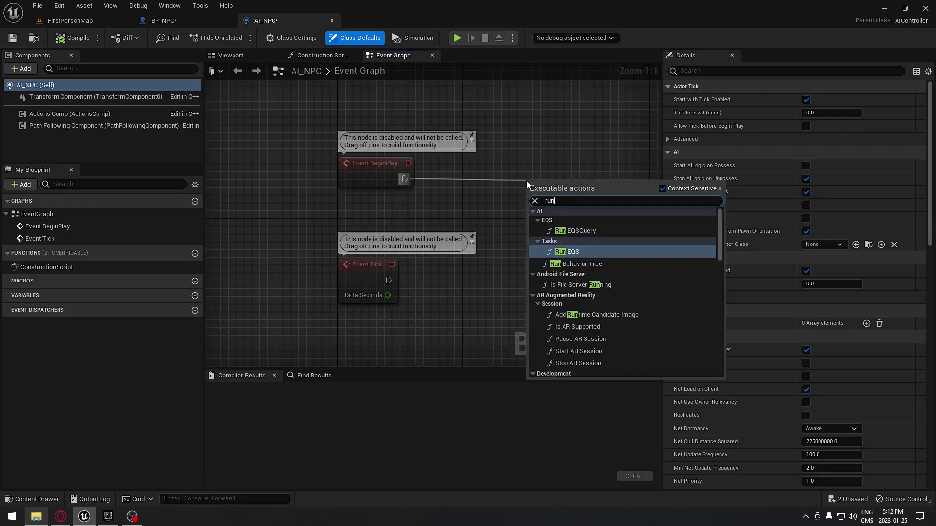
click(576, 264)
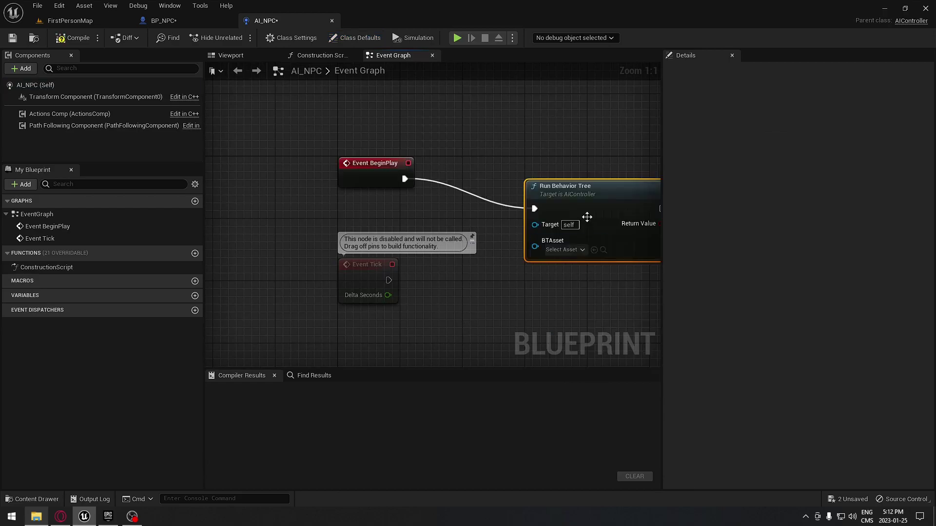
right_drag(591, 172, 460, 175)
click(445, 224)
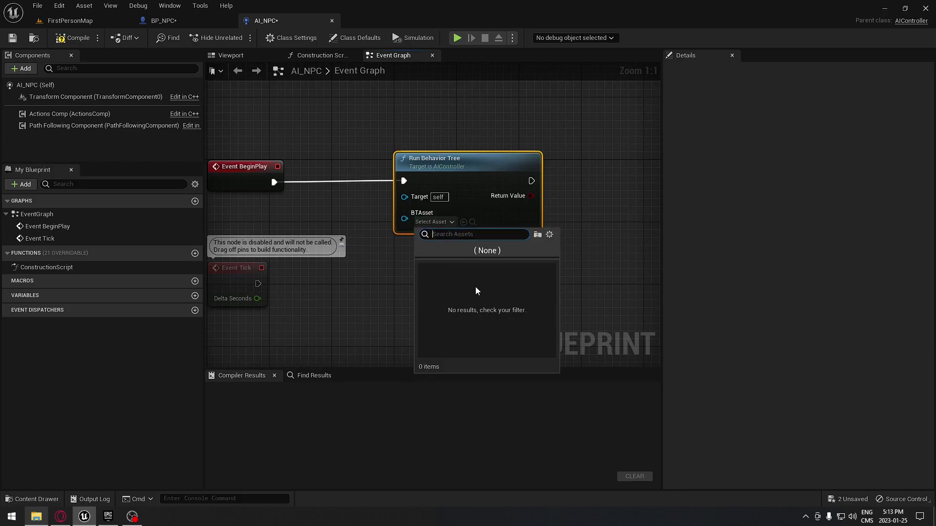
Step: Go back to FirstPersonMap and bring up the asset creation menu in the Characters folder
click(68, 21)
right_click(291, 399)
mouse_move(373, 261)
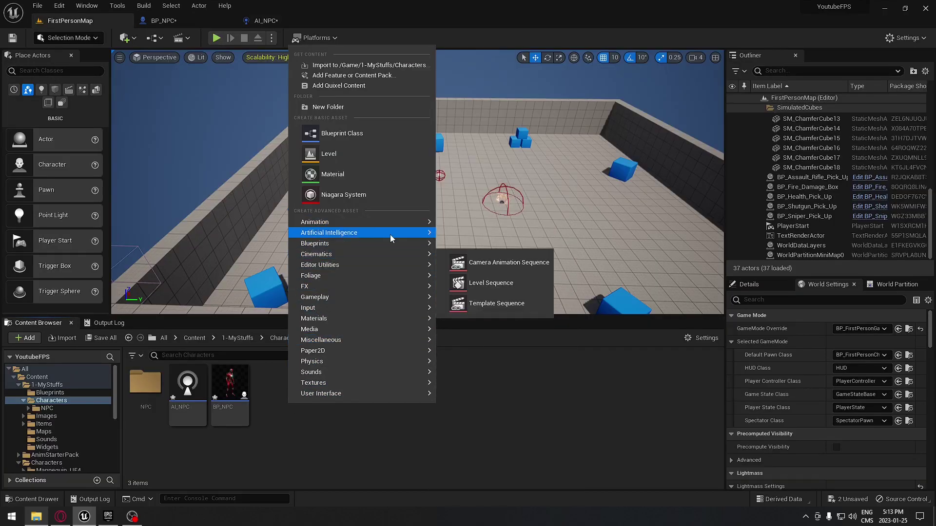
Step: Create a Behavior Tree asset named BT_NPC in Characters
mouse_move(390, 235)
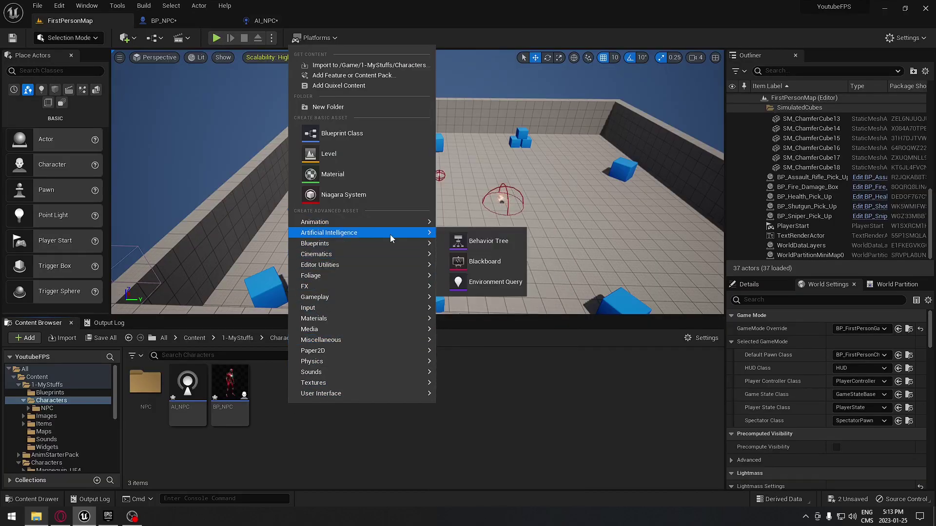
click(502, 246)
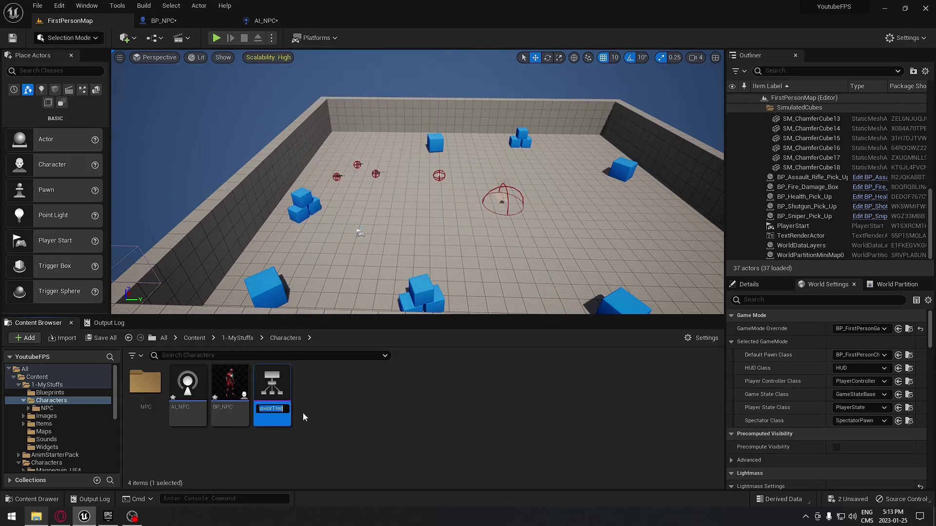
text(BT_NPC)
key(Return)
Step: Create a Blackboard asset named BB_NPC alongside it
right_click(303, 413)
mouse_move(400, 242)
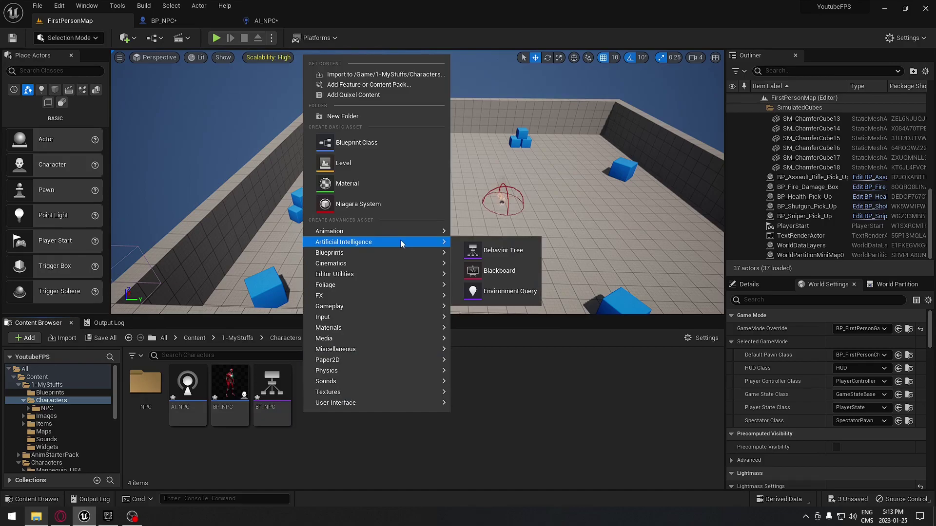
click(496, 268)
text(BB_NPC)
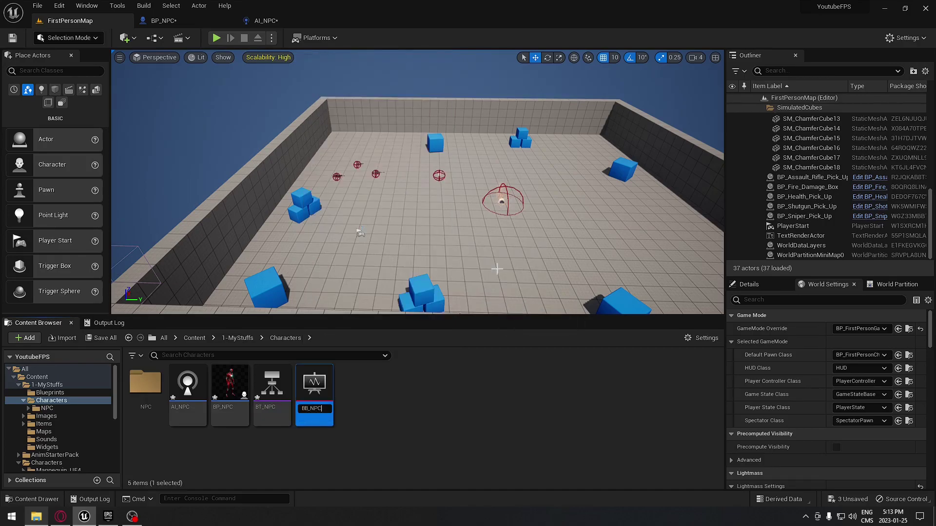
key(Return)
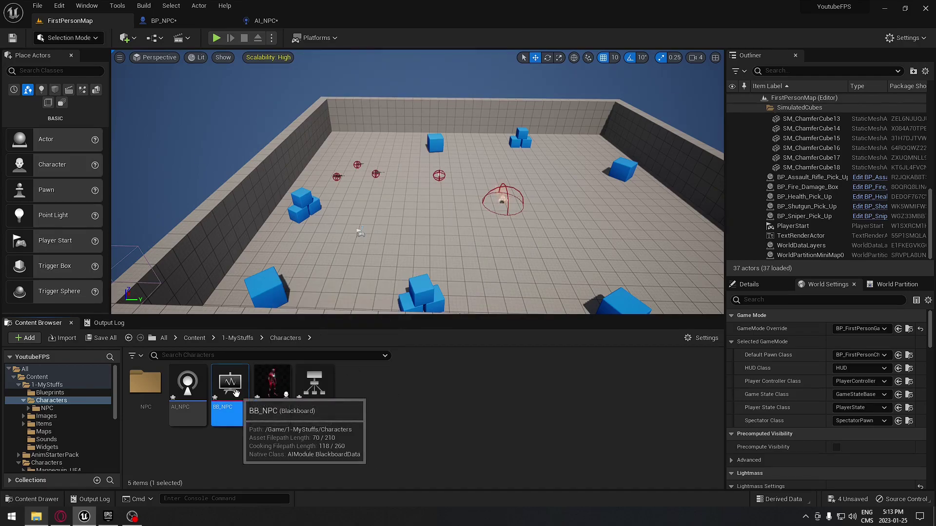
Step: Set AI_NPC's Run Behavior Tree BTAsset to BT_NPC and compile the blueprint
click(262, 21)
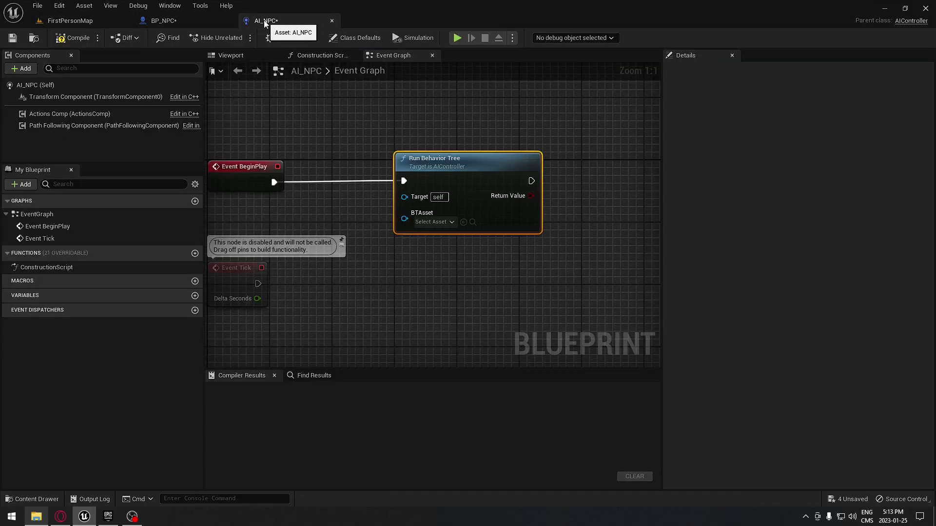
click(447, 223)
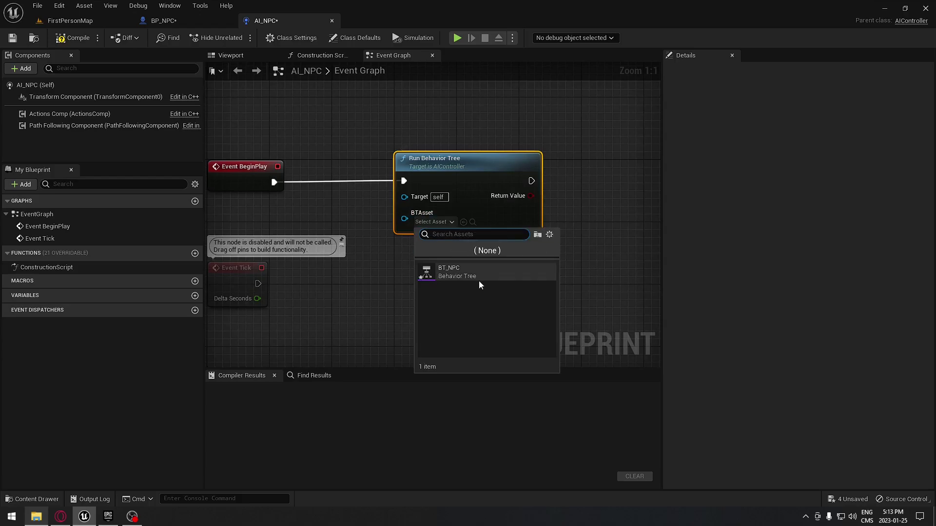
click(453, 272)
click(72, 38)
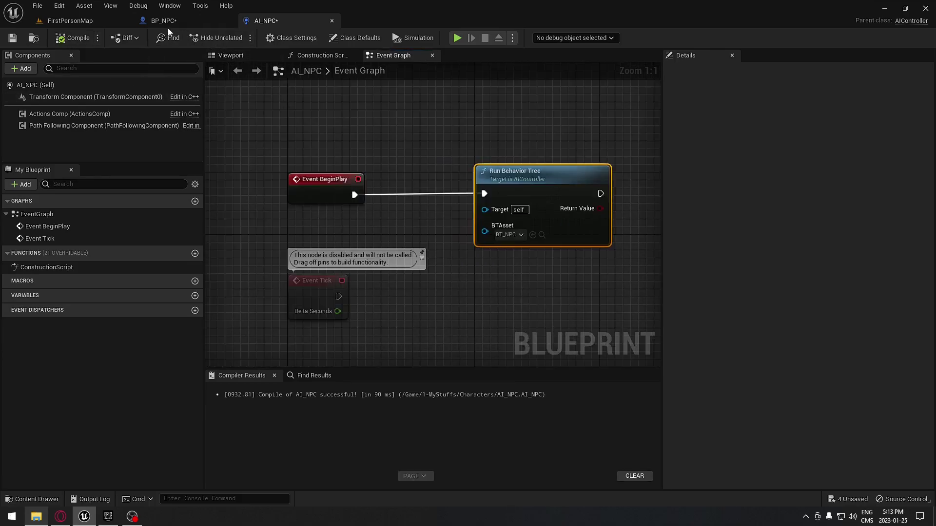
click(167, 23)
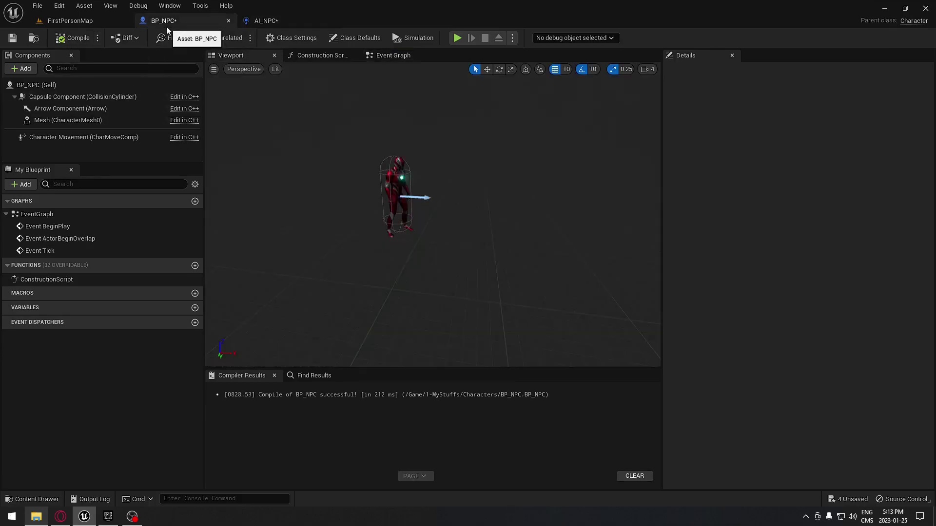
Step: Set BP_NPC's AI Controller Class to AI_NPC, Auto Possess AI to Placed in World or Spawned, and compile
click(59, 85)
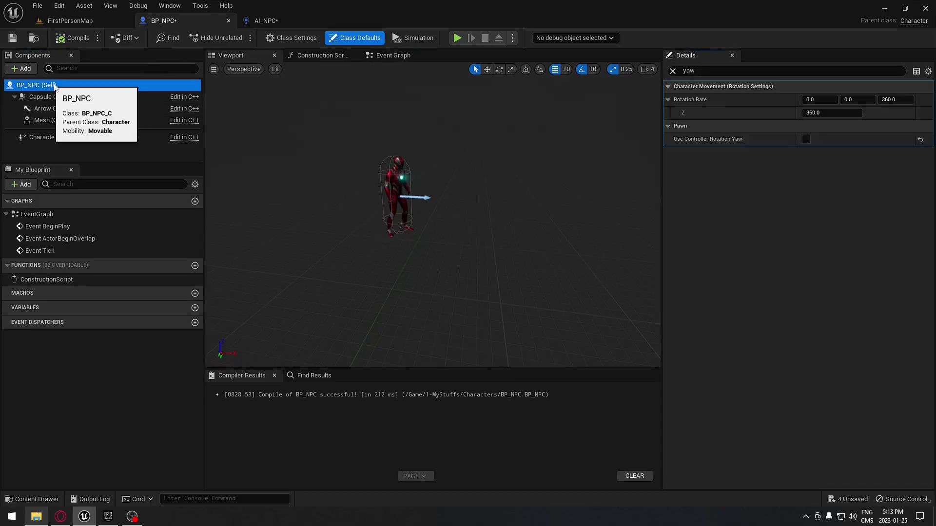
click(672, 70)
scroll(933, 189, down, 5)
scroll(933, 190, down, 15)
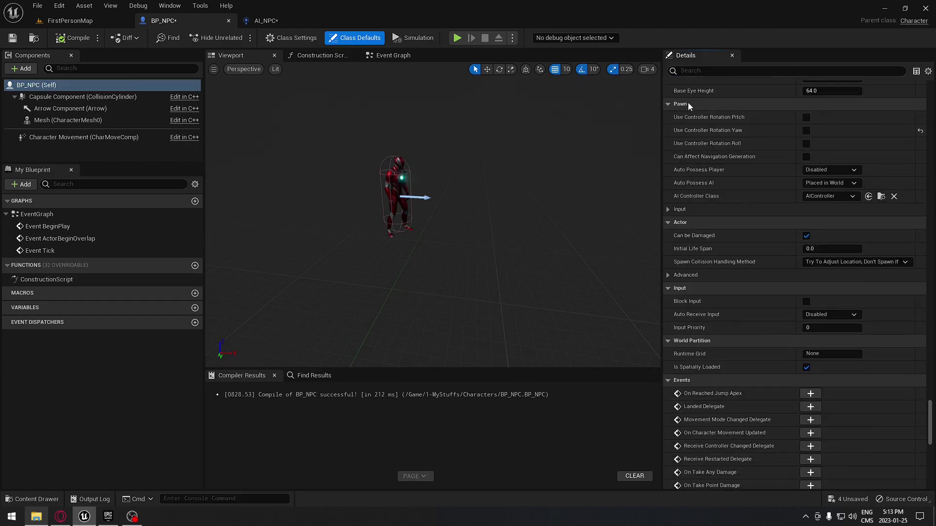
click(849, 197)
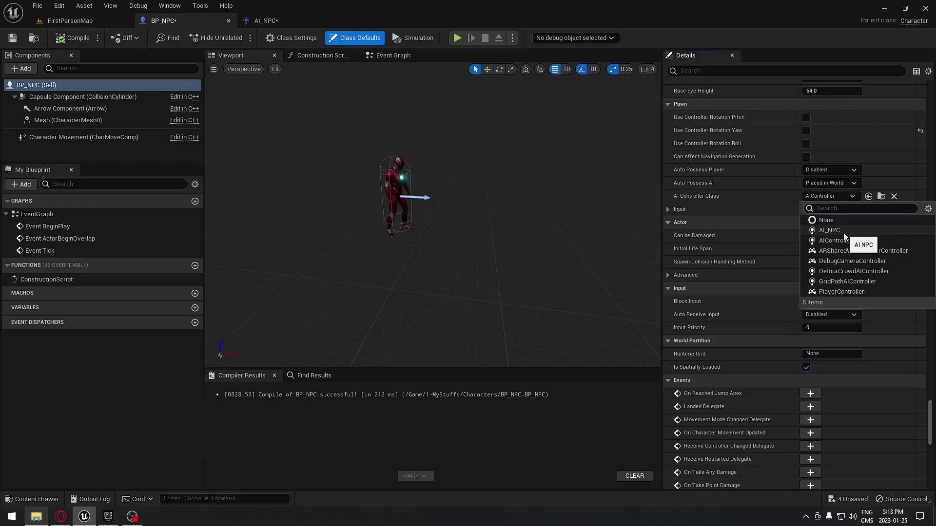
click(829, 230)
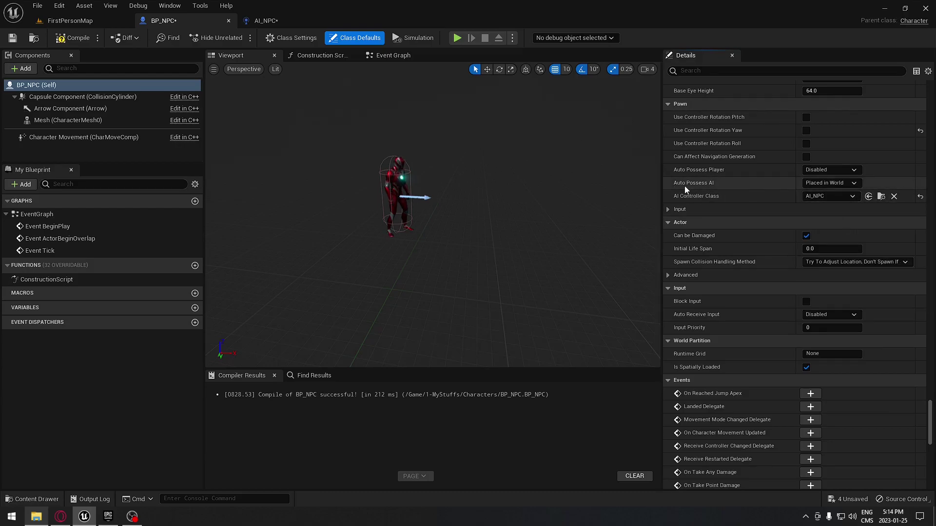
click(831, 184)
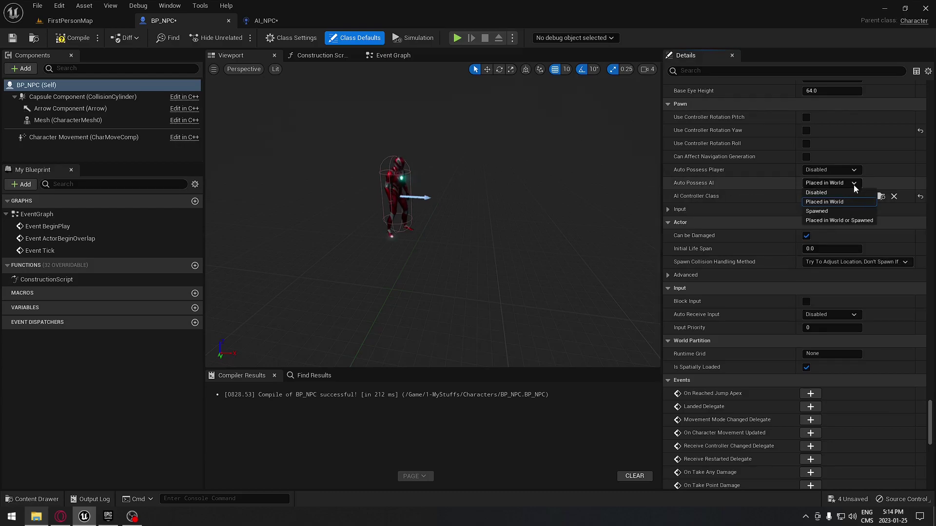
click(840, 220)
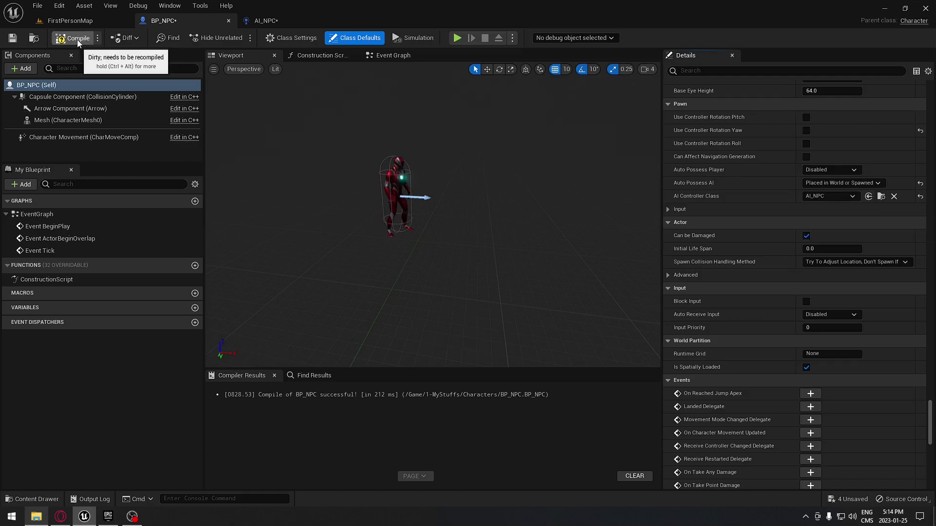
click(77, 40)
click(78, 25)
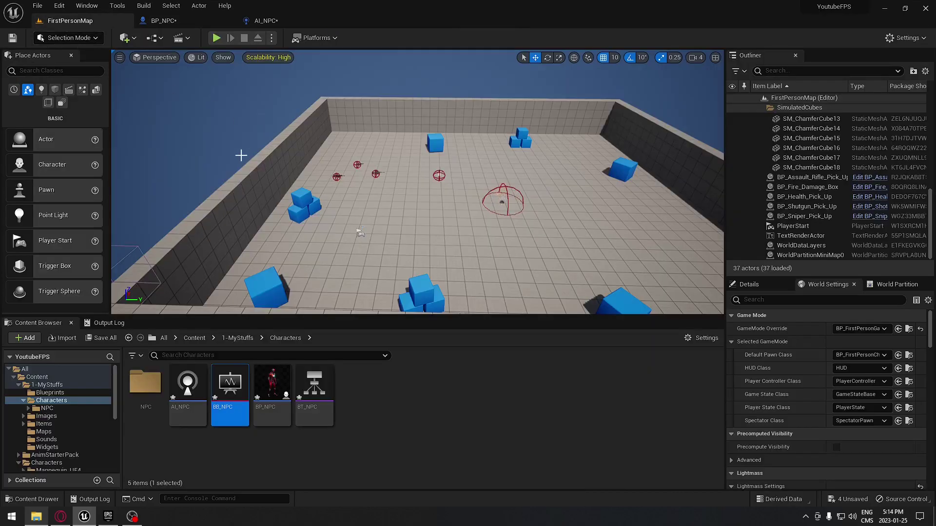
Step: Save all assets, then locate BP_NPC's Mesh anim class ABP_Manny_C in the Content Browser
click(37, 6)
click(65, 115)
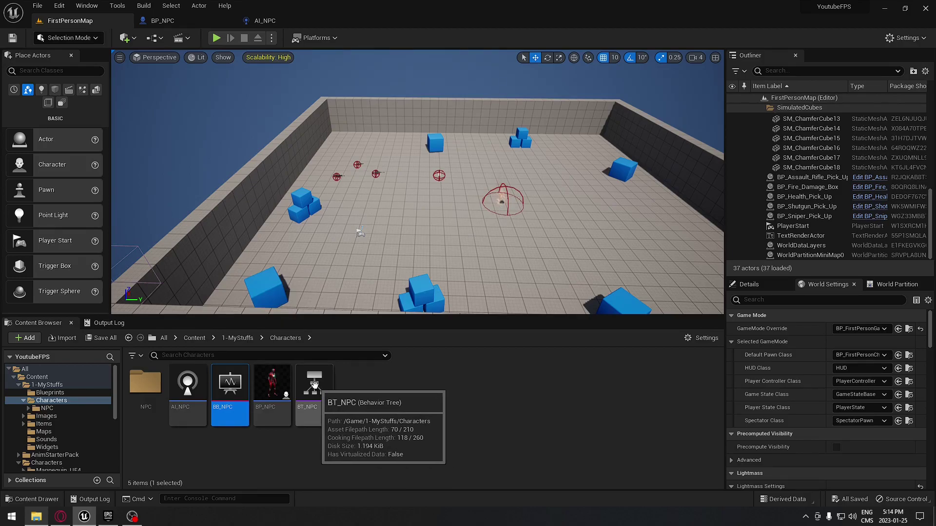
double_click(282, 379)
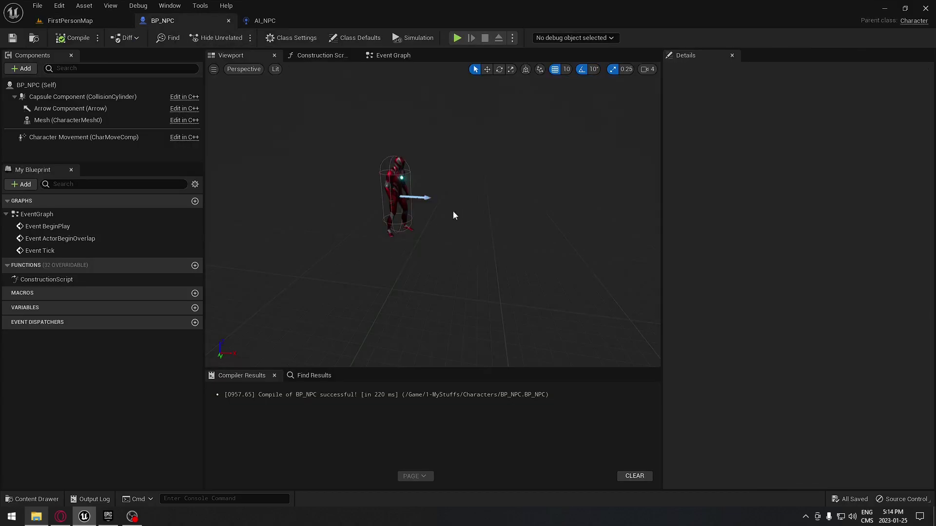
click(72, 122)
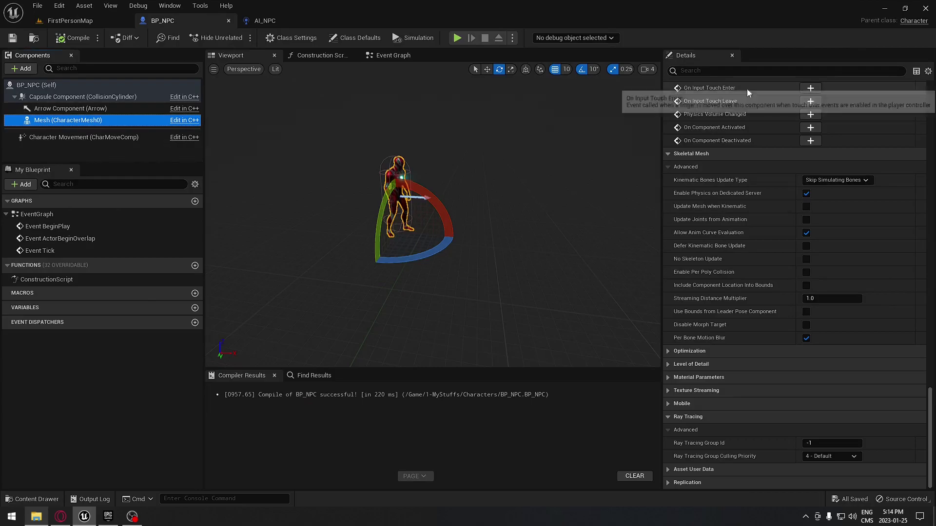
mouse_move(933, 416)
mouse_down()
mouse_move(932, 292)
mouse_move(907, 136)
mouse_up()
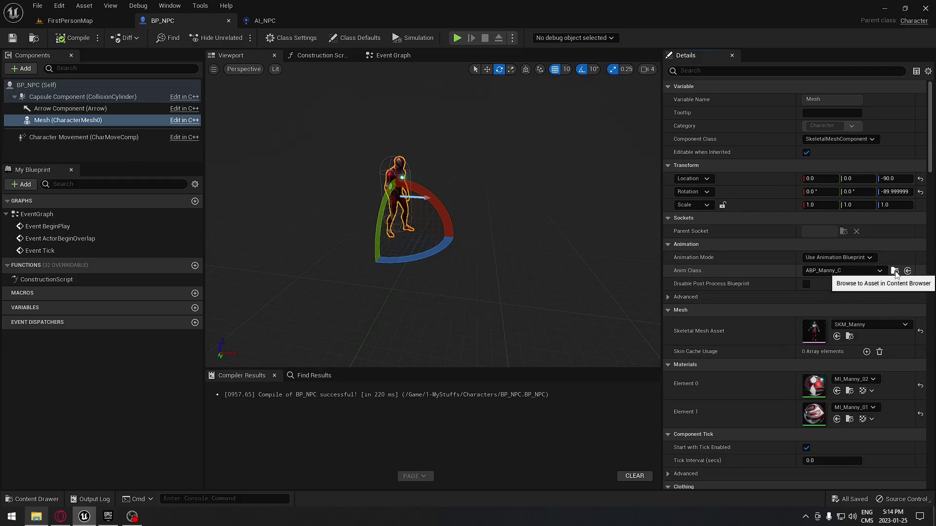
click(895, 271)
Step: In ABP_Manny's Event Graph, move the Set Is Falling comment lower and enlarge Set Should Move
double_click(230, 385)
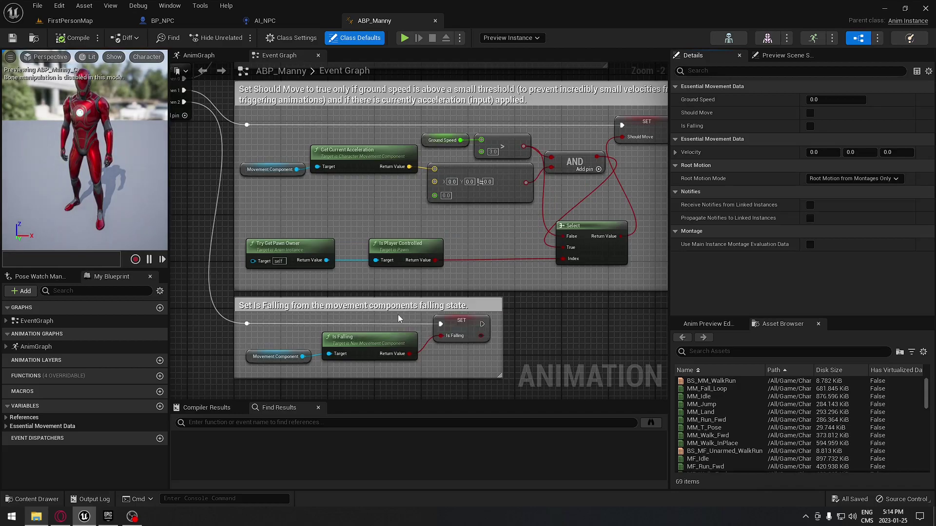
right_drag(344, 305, 491, 297)
scroll(491, 297, down, 2)
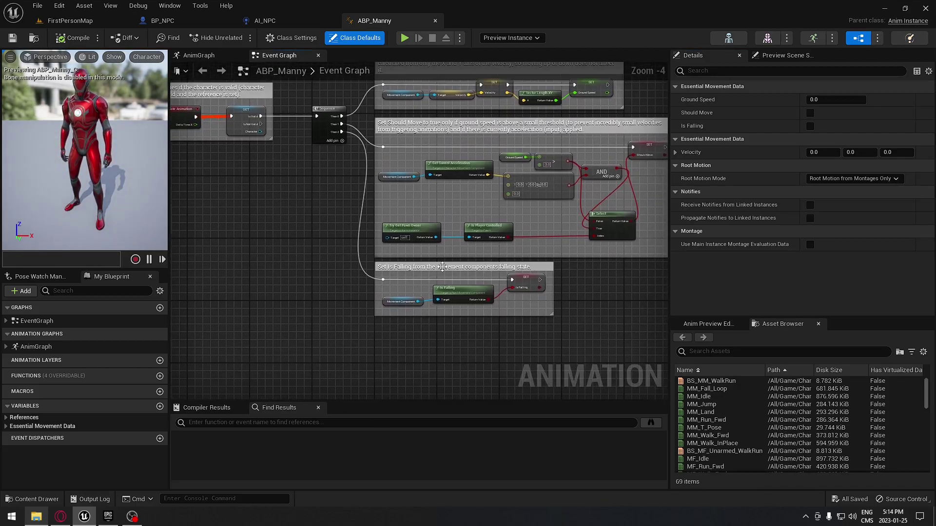
drag(433, 269, 446, 359)
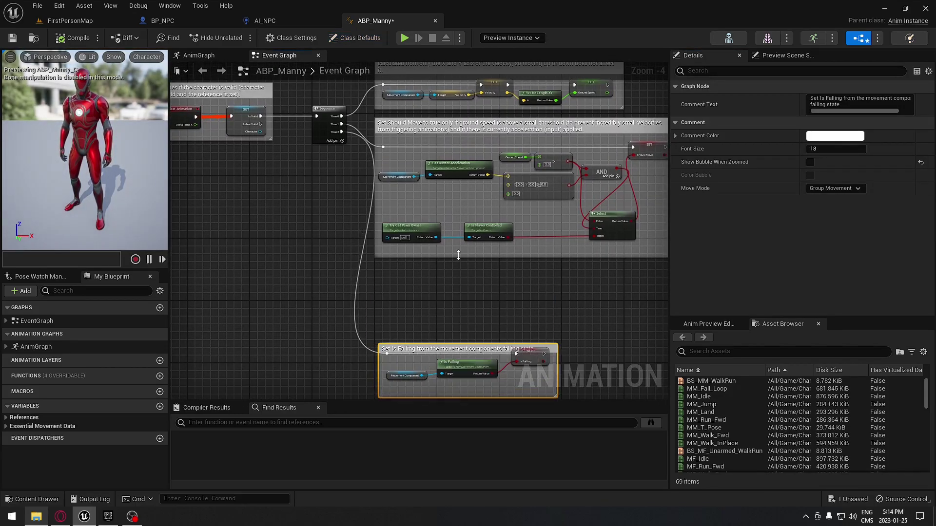
click(458, 258)
drag(456, 258, 454, 382)
Step: Rework Should Move logic with Try Get Pawn Owner, Is Player Controlled and a Select node
scroll(484, 312, up, 3)
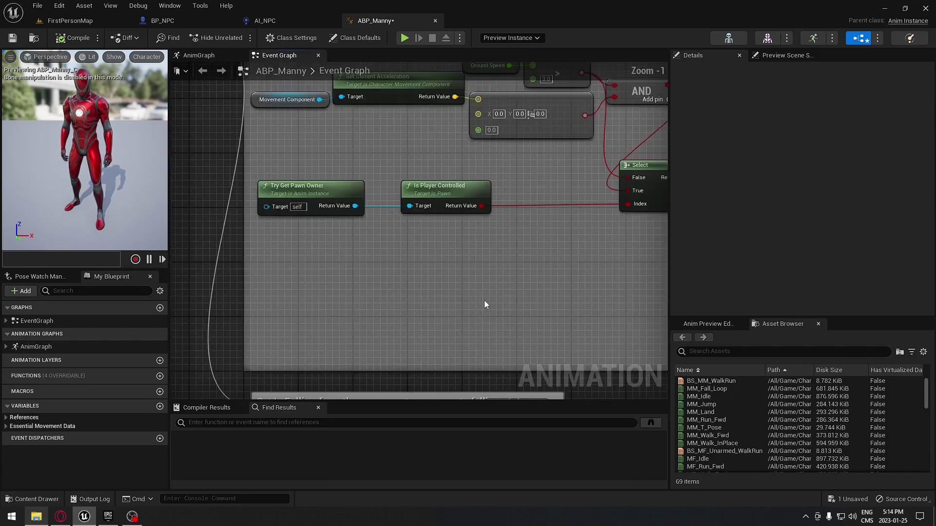
right_drag(451, 329, 314, 188)
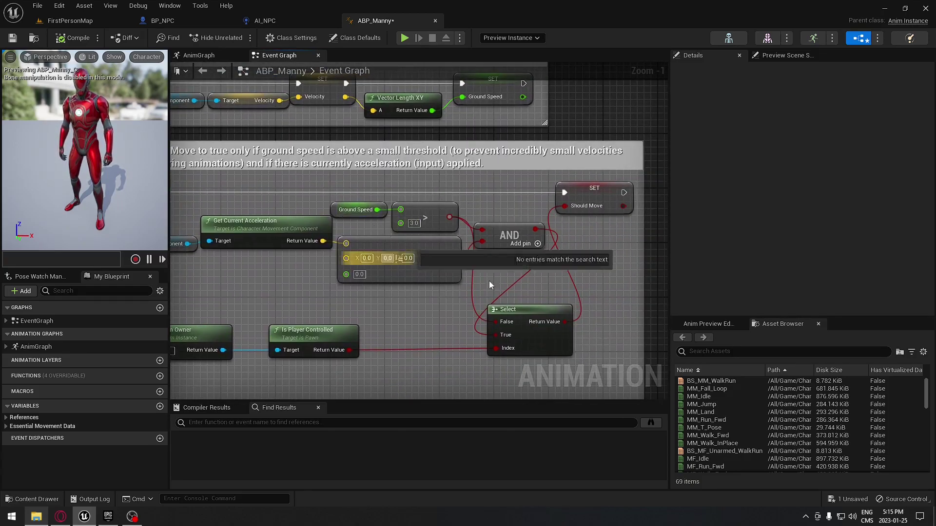
right_drag(264, 305, 339, 236)
drag(216, 240, 252, 239)
drag(250, 285, 293, 324)
right_drag(293, 324, 219, 321)
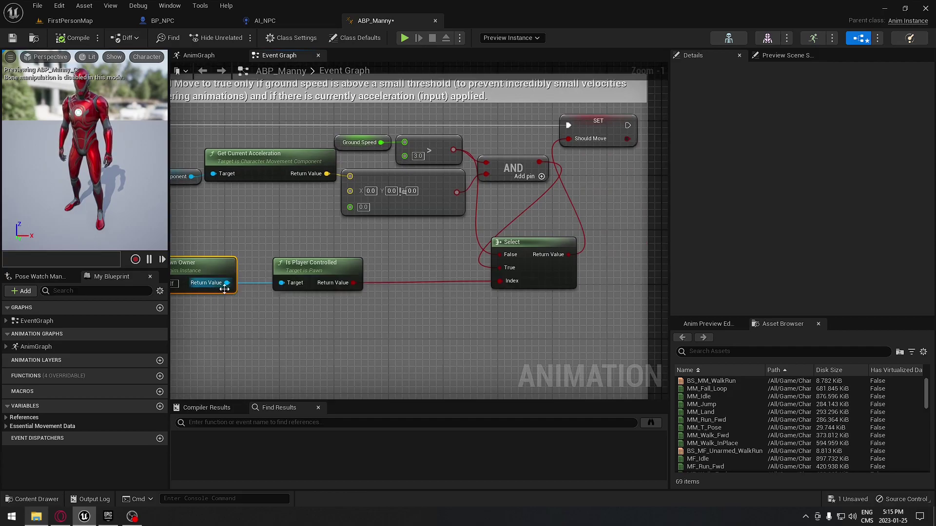
drag(262, 247, 414, 321)
right_drag(413, 322, 360, 320)
drag(384, 227, 575, 338)
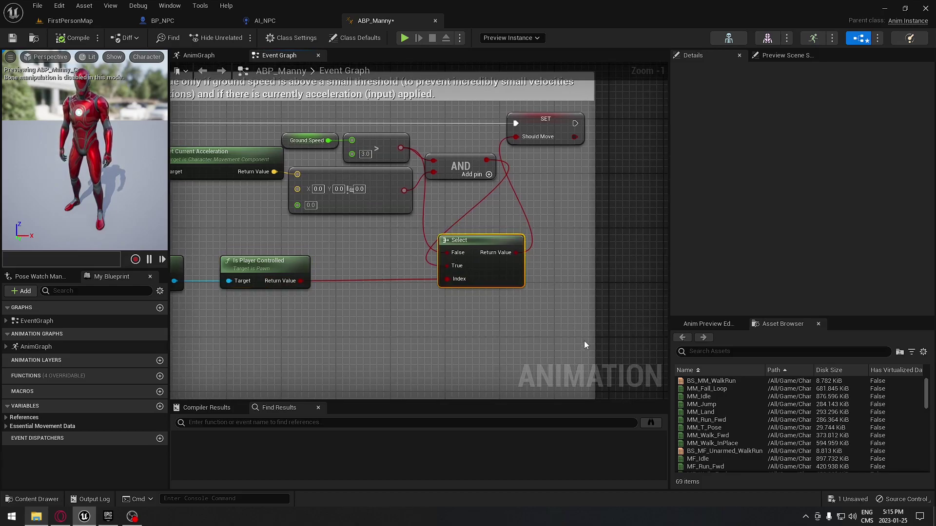
drag(516, 137, 525, 275)
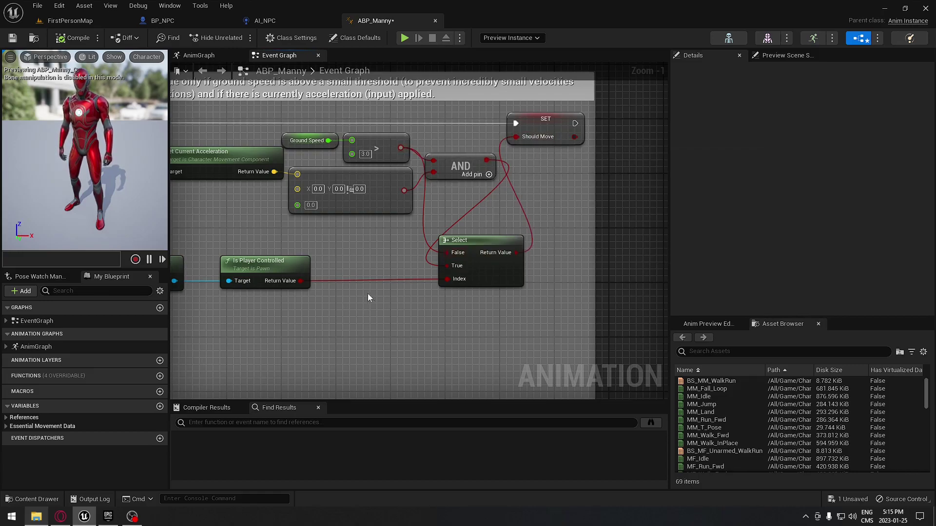
right_drag(372, 324, 501, 311)
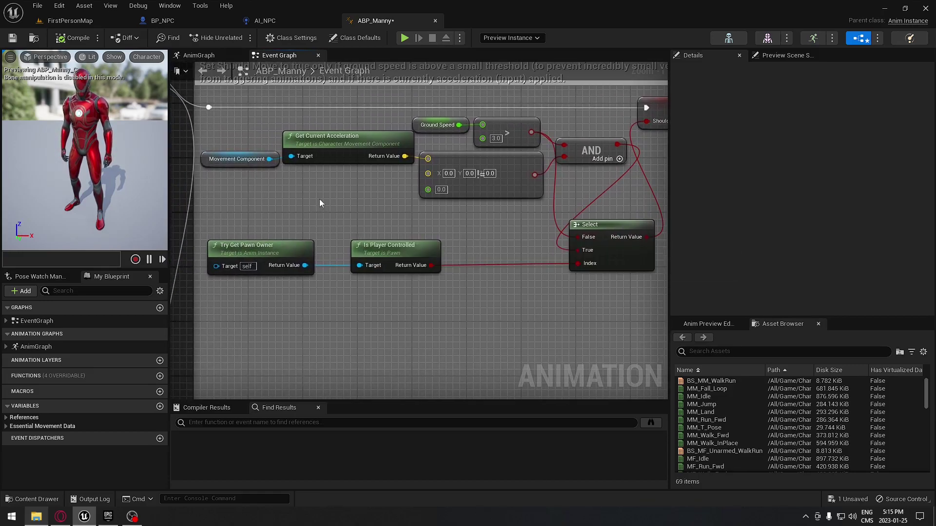
right_drag(359, 215, 361, 229)
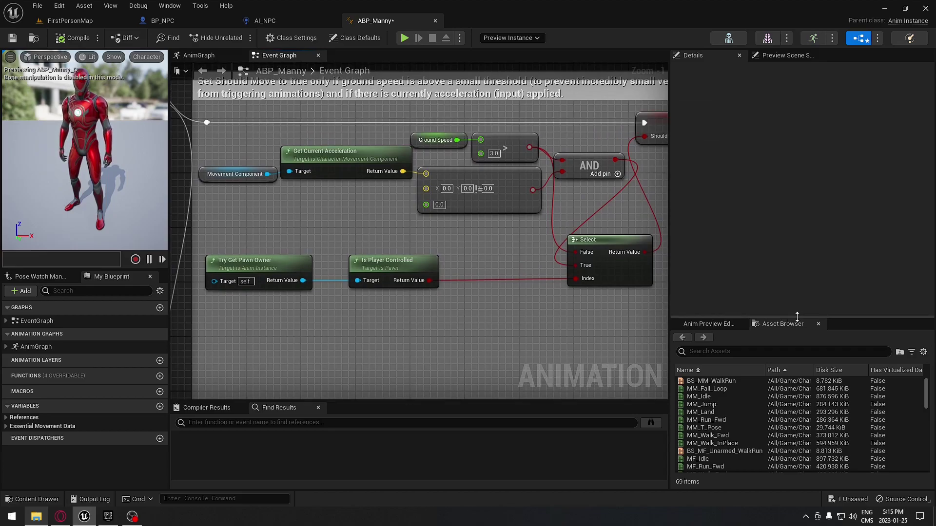